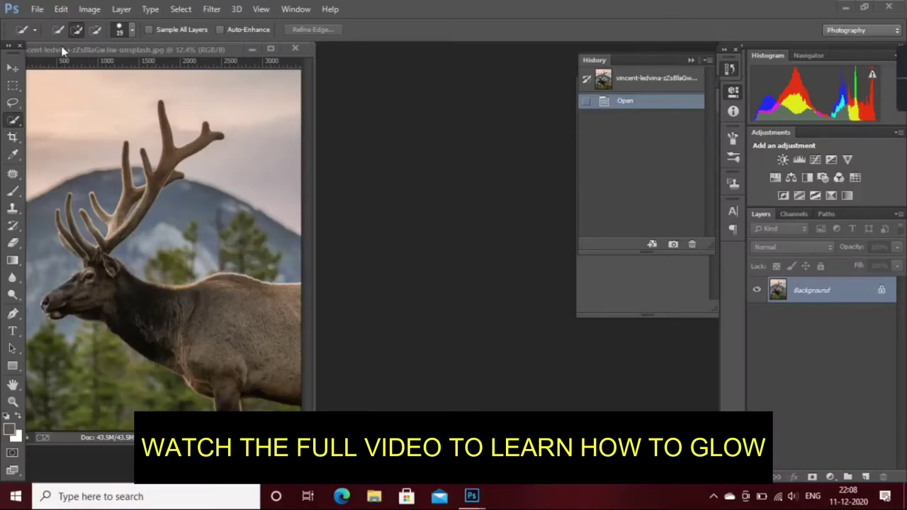
Float the photo window and Quick-Select the elk's antler tines, head, neck, shoulder, back and legs.
left_click_drag(37, 53, 170, 58)
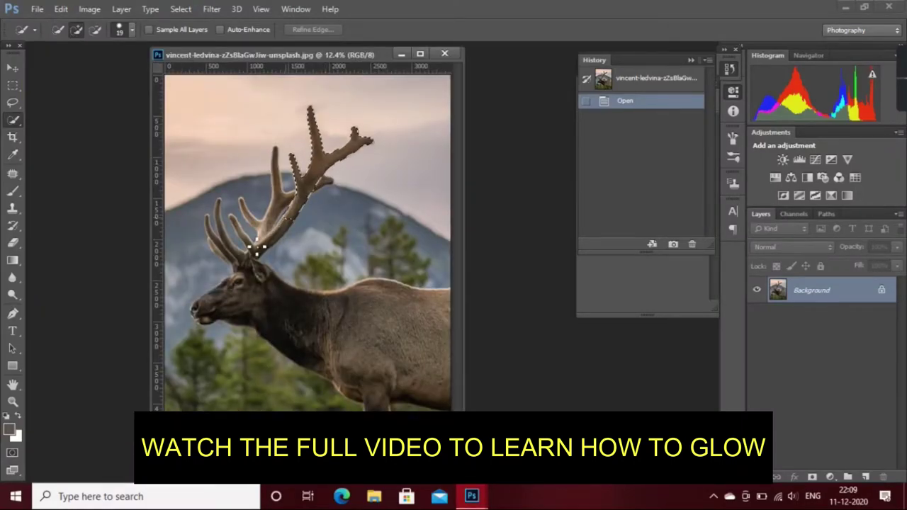
mouse_move(283, 231)
left_mouse_down()
mouse_move(226, 239)
mouse_move(216, 231)
left_mouse_up()
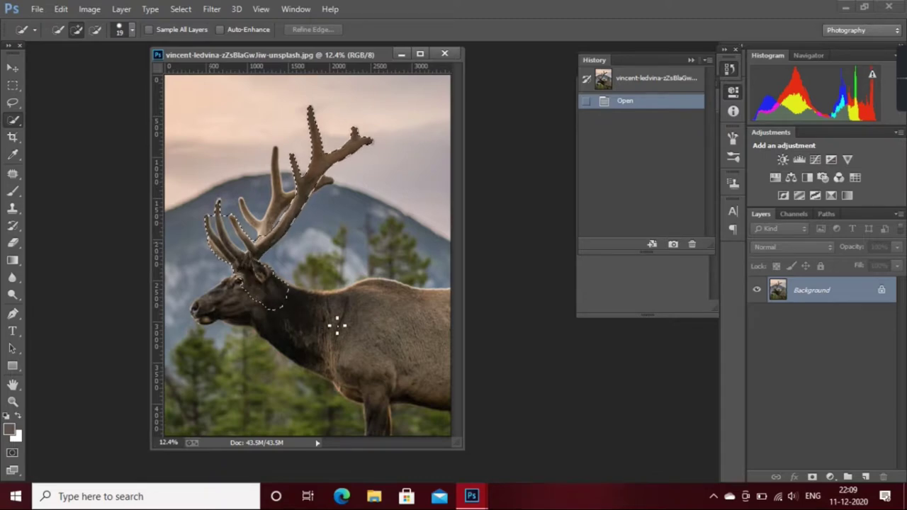
left_click_drag(397, 336, 418, 336)
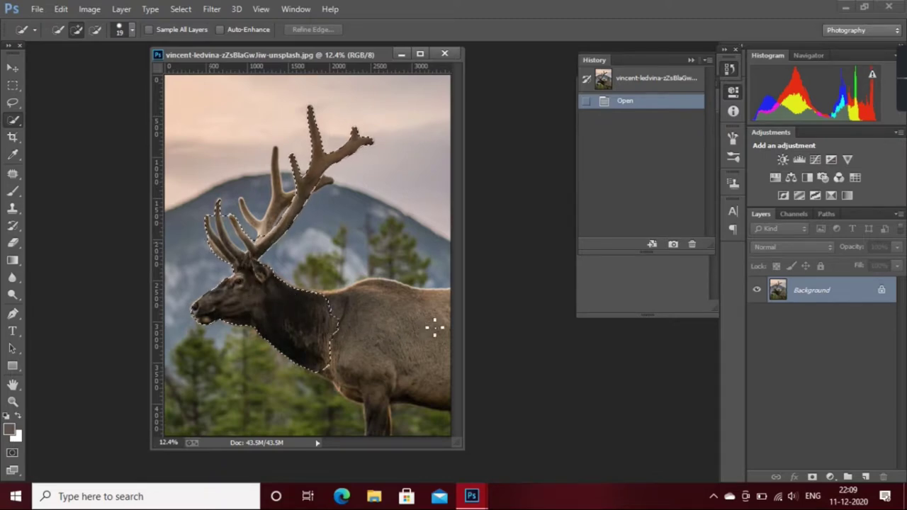
left_click(383, 306)
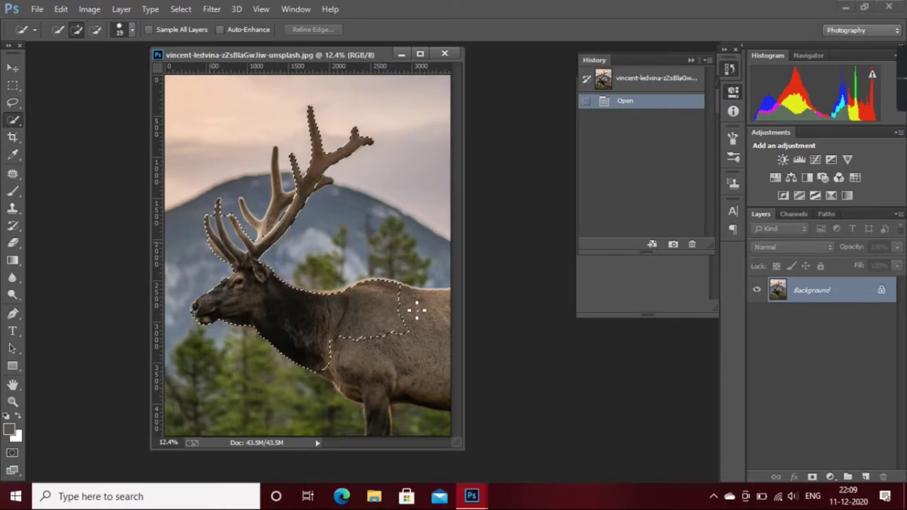
left_click(448, 327)
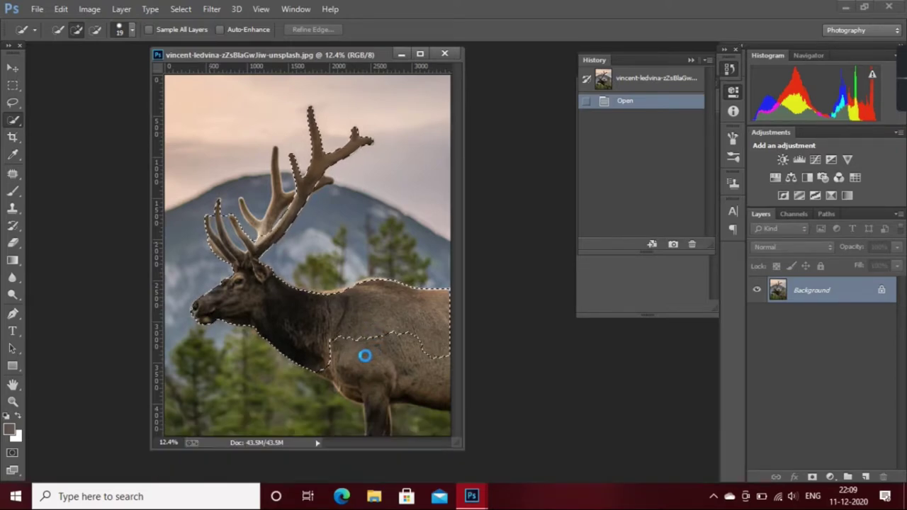
left_click(364, 356)
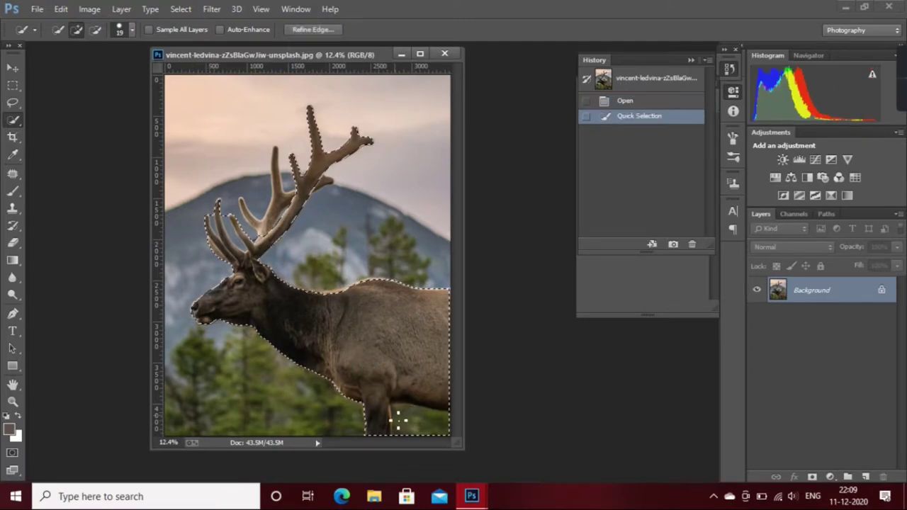
Remove the grass beside the leg and add the missed antler tines to the selection.
left_click_drag(423, 426, 435, 431)
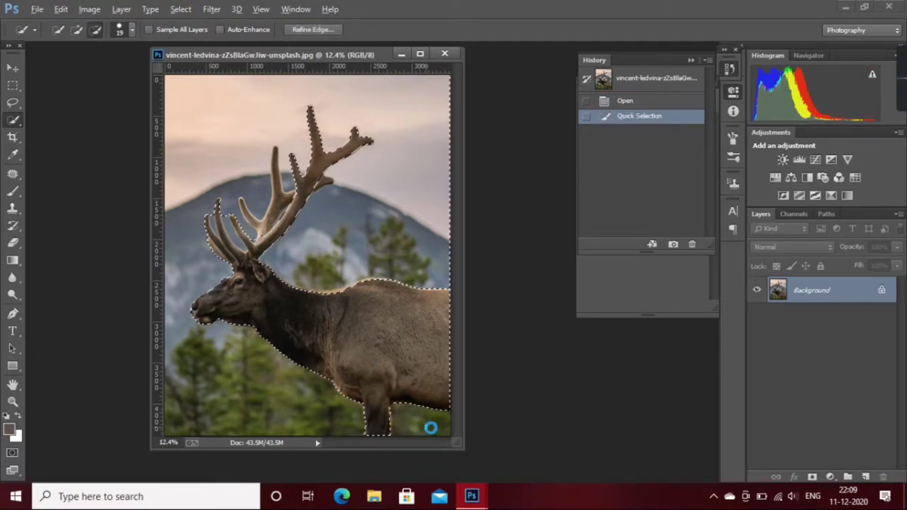
scroll(375, 293, "up", 3)
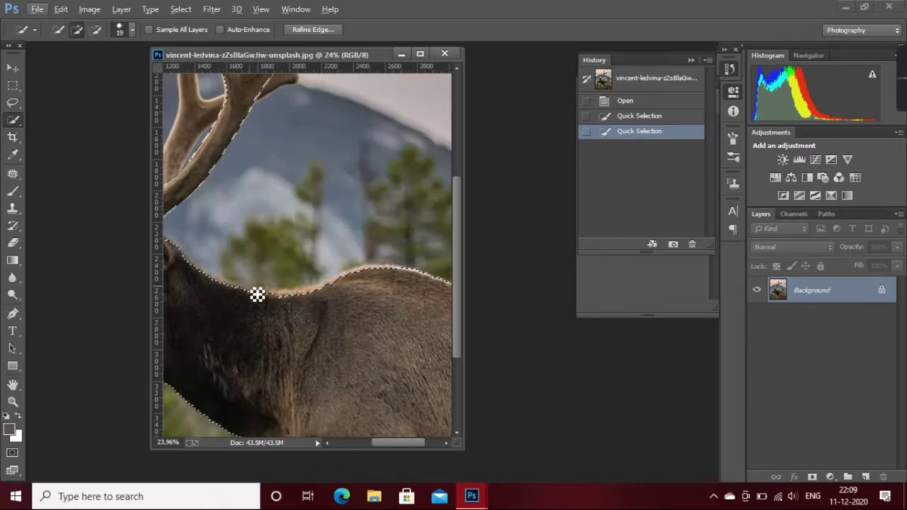
mouse_move(229, 178)
left_mouse_down()
mouse_move(266, 297)
mouse_move(255, 258)
mouse_move(261, 125)
left_mouse_up()
scroll(261, 125, "up", 2)
left_click_drag(288, 154, 277, 212)
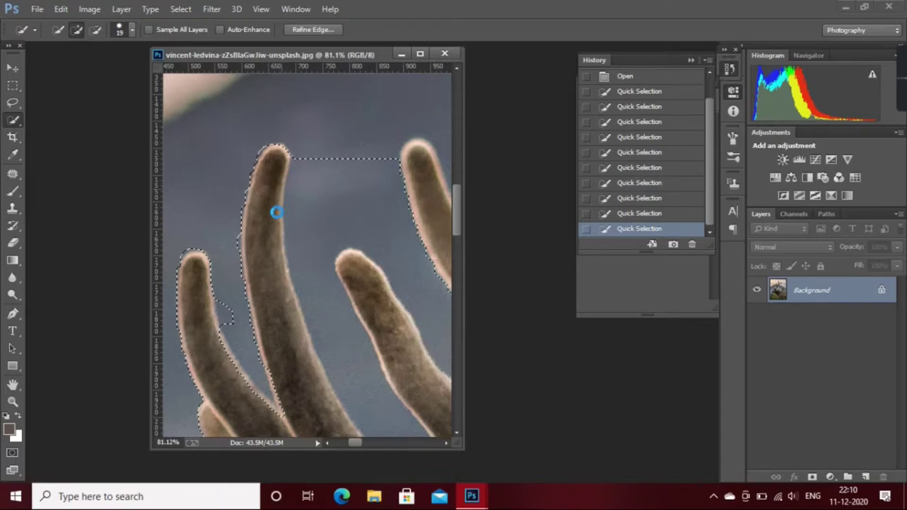
scroll(239, 260, "down", 2)
scroll(234, 345, "down", 2)
mouse_move(235, 345)
left_mouse_down()
mouse_move(279, 383)
mouse_move(245, 245)
left_mouse_up()
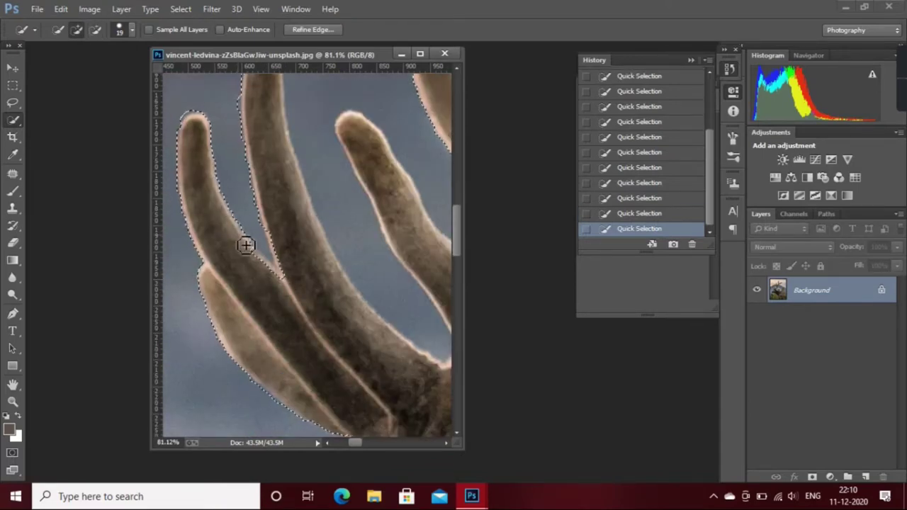
scroll(274, 239, "up", 2)
left_click_drag(333, 131, 397, 354)
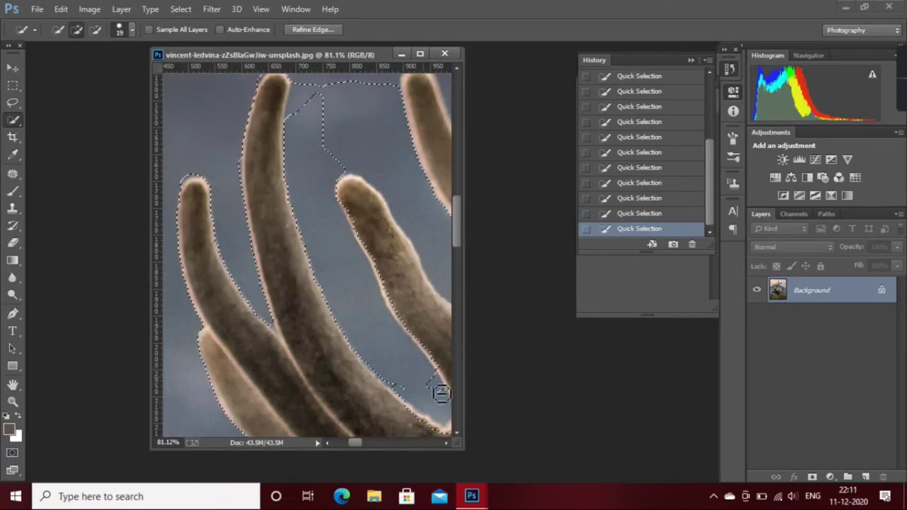
scroll(425, 391, "up", 1)
scroll(400, 386, "up", 3)
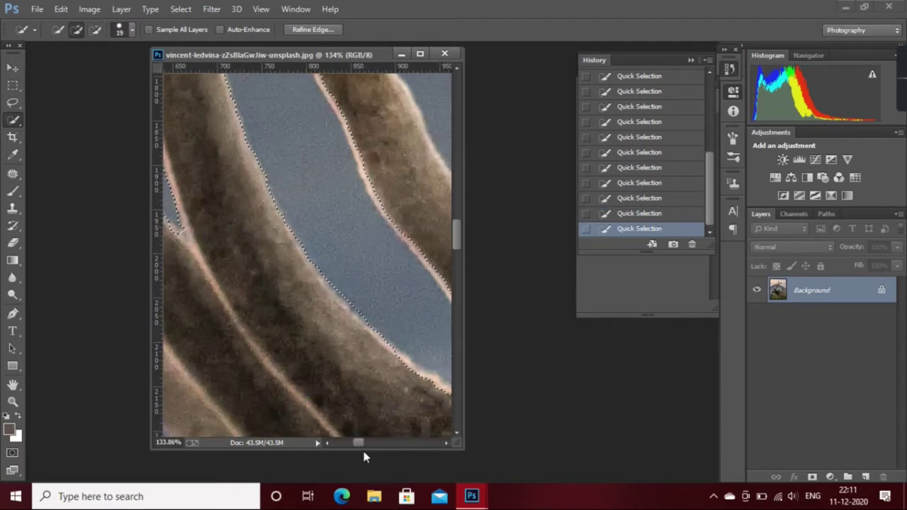
scroll(235, 267, "down", 1)
scroll(176, 118, "up", 1)
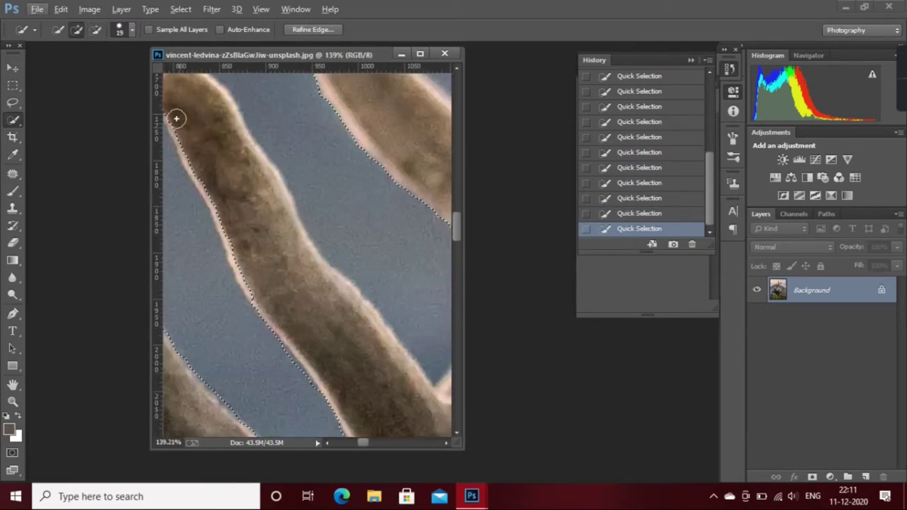
Trim the tine edges and subtract the sky between the tines from the selection.
left_click_drag(203, 218, 222, 187)
scroll(319, 375, "up", 5)
scroll(284, 205, "down", 1)
left_click_drag(352, 298, 356, 137)
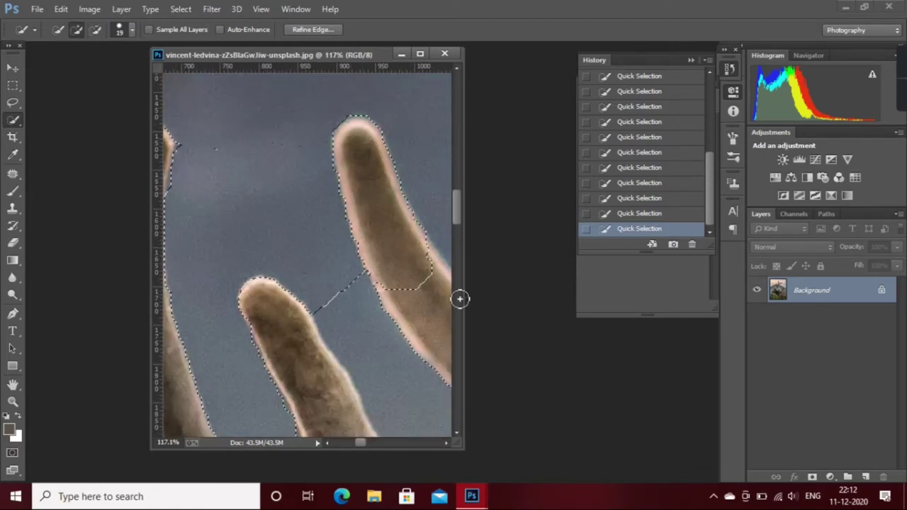
scroll(360, 279, "down", 2)
scroll(358, 397, "right", 3)
scroll(358, 397, "down", 2)
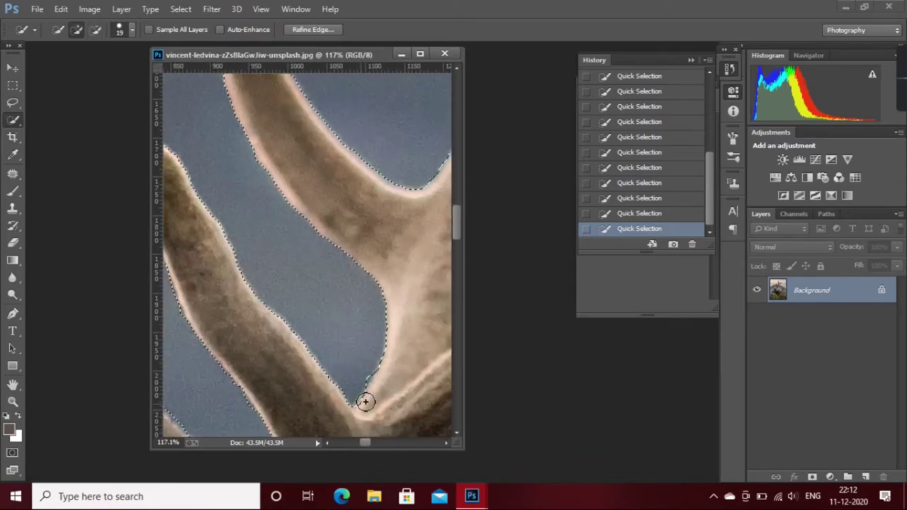
scroll(365, 402, "down", 5)
scroll(369, 397, "up", 4)
scroll(330, 379, "up", 2)
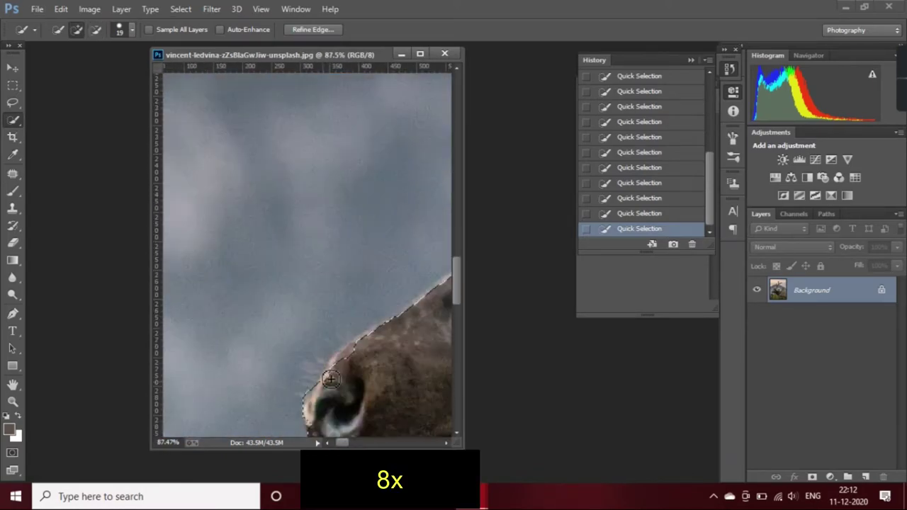
scroll(331, 397, "down", 3)
scroll(333, 355, "up", 2)
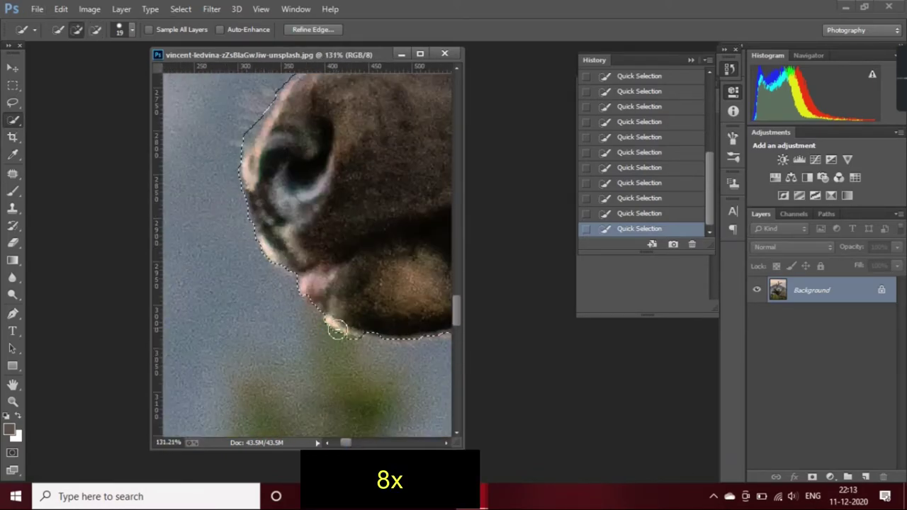
scroll(337, 330, "down", 3)
scroll(352, 269, "up", 2)
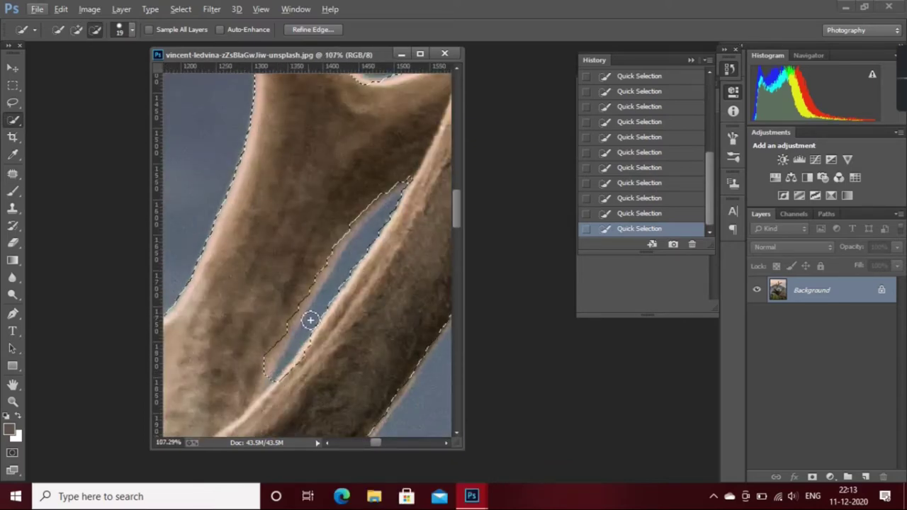
scroll(418, 189, "down", 2)
scroll(326, 190, "up", 3)
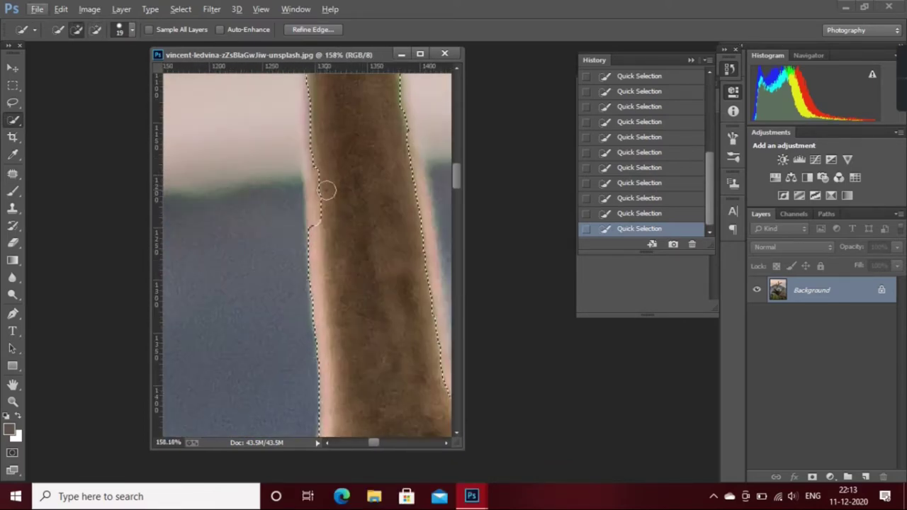
scroll(397, 134, "down", 2)
scroll(411, 262, "up", 3)
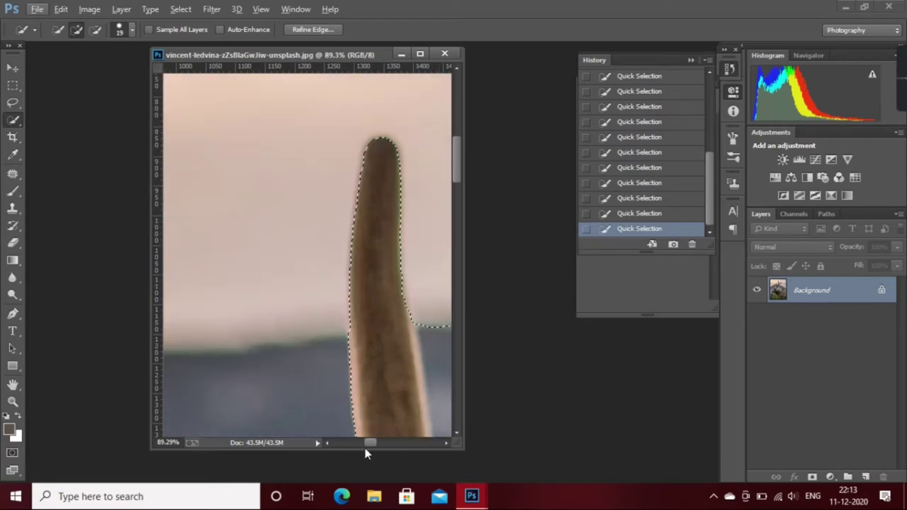
scroll(369, 286, "down", 2)
scroll(353, 178, "down", 5)
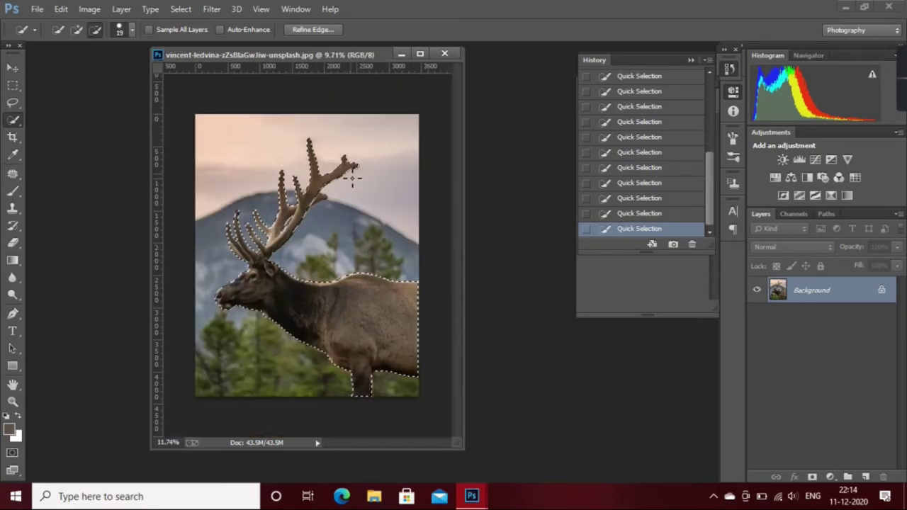
scroll(352, 177, "up", 5)
scroll(225, 331, "down", 5)
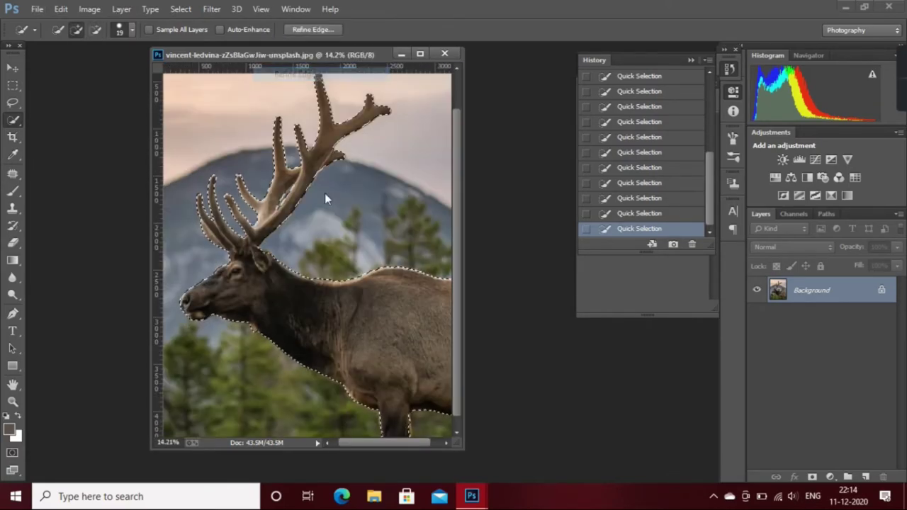
key("ctrl+alt+r")
Brush Refine Radius along the elk's lower neck, leg, neck and chin edges.
scroll(233, 375, "up", 3)
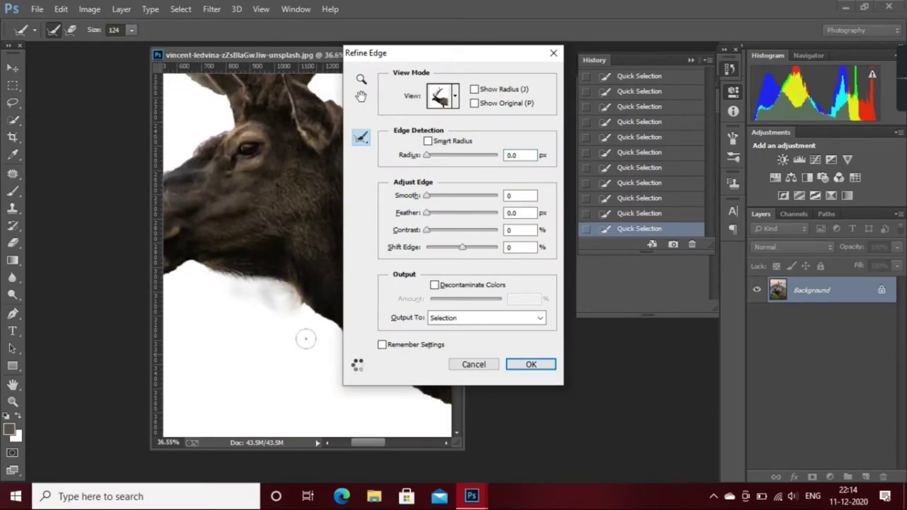
mouse_move(355, 415)
left_mouse_down()
mouse_move(243, 375)
mouse_move(373, 441)
left_mouse_up()
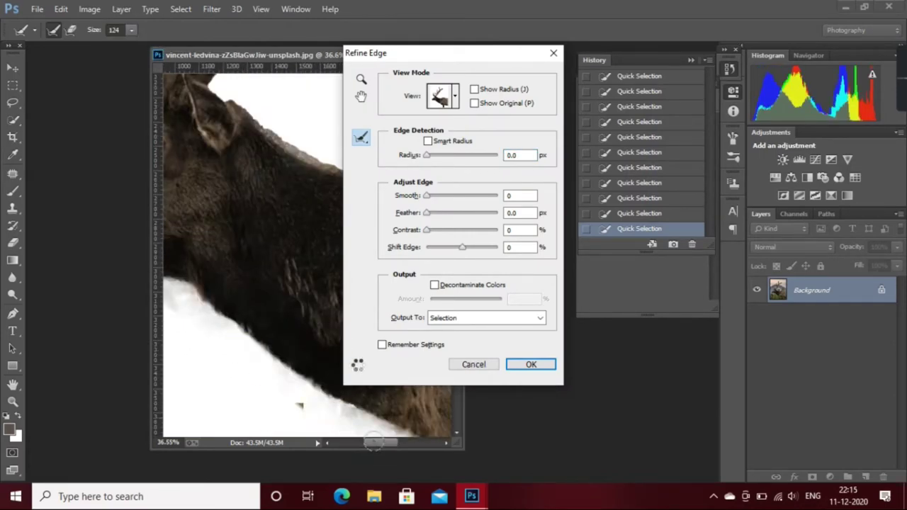
scroll(340, 426, "down", 5)
scroll(427, 423, "up", 5)
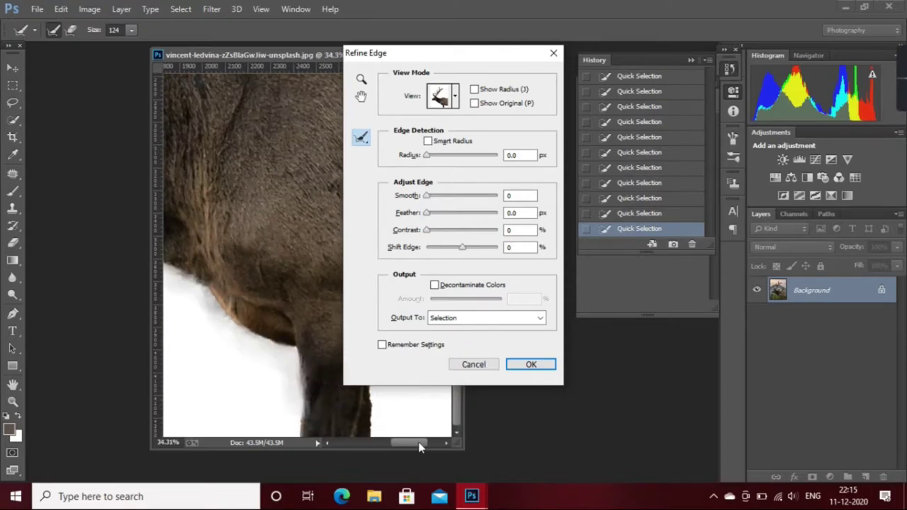
mouse_move(421, 447)
left_mouse_down()
mouse_move(290, 378)
mouse_move(300, 361)
left_mouse_up()
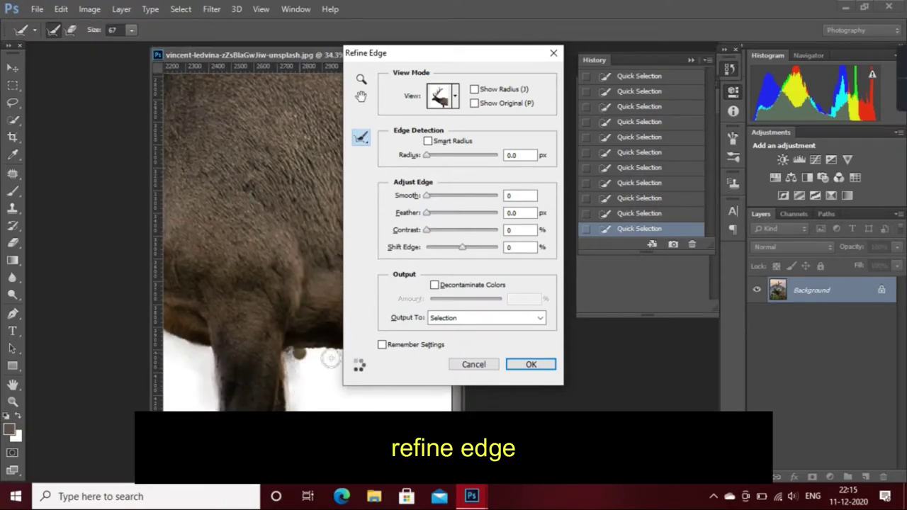
left_click_drag(439, 53, 560, 67)
scroll(286, 221, "down", 5)
scroll(286, 220, "up", 4)
mouse_move(227, 248)
left_mouse_down()
mouse_move(295, 298)
mouse_move(408, 302)
left_mouse_up()
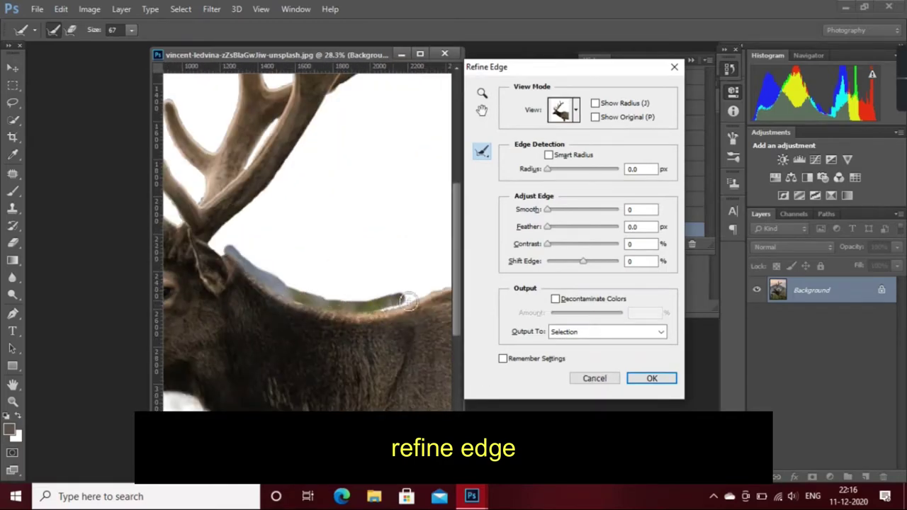
scroll(312, 314, "up", 2)
scroll(290, 344, "down", 4)
scroll(207, 343, "up", 3)
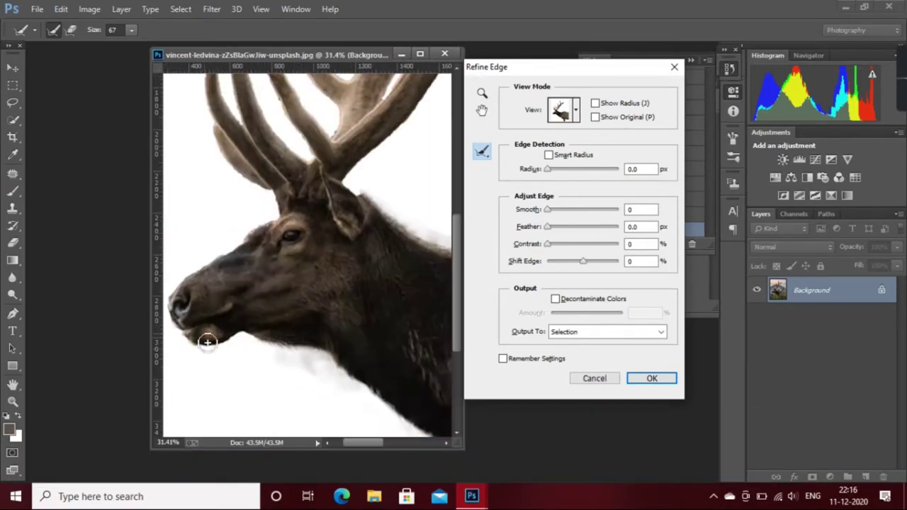
left_click_drag(207, 343, 262, 348)
Output the refined cutout to a new layer with a layer mask.
scroll(300, 271, "down", 5)
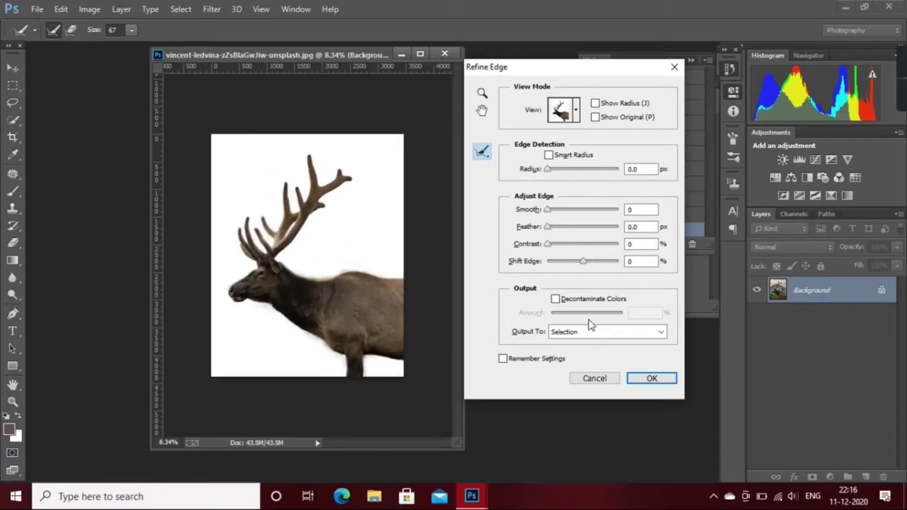
left_click(590, 331)
left_click(595, 381)
left_click(652, 378)
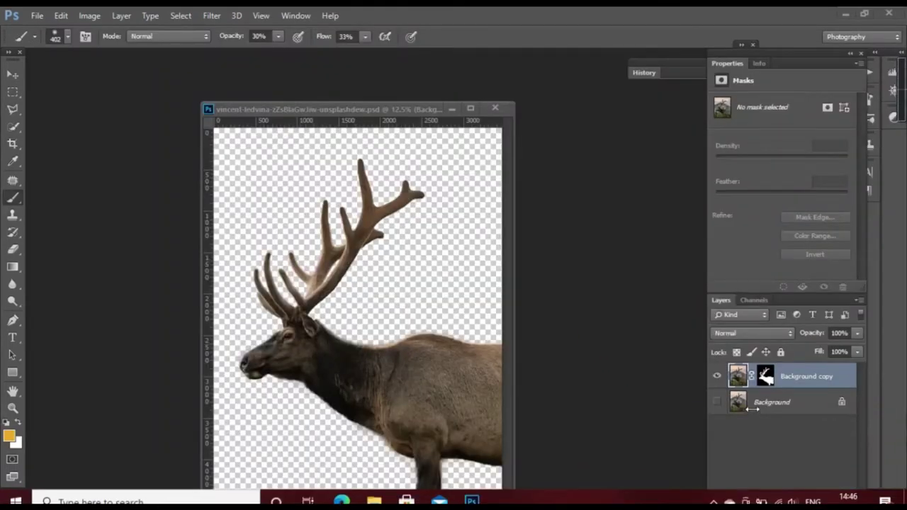
Unhide and select the original Background layer below the elk cutout.
left_click(718, 402)
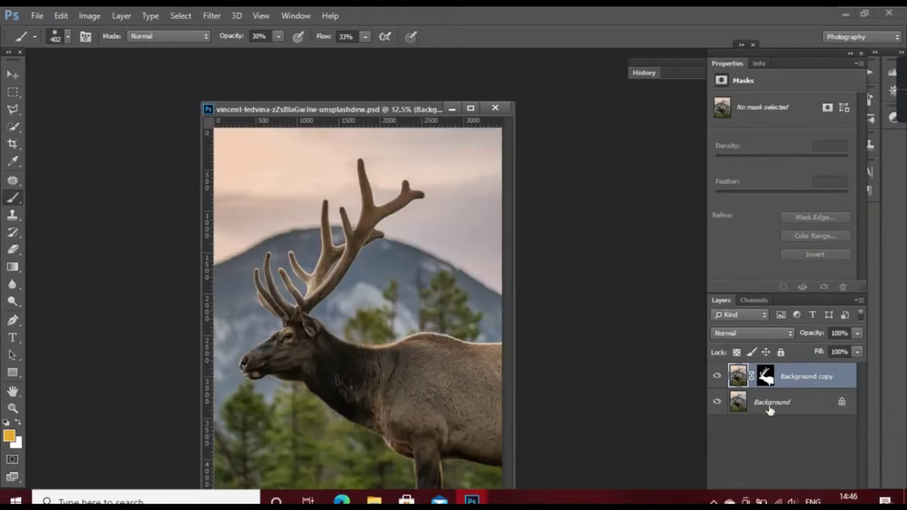
left_click(770, 409)
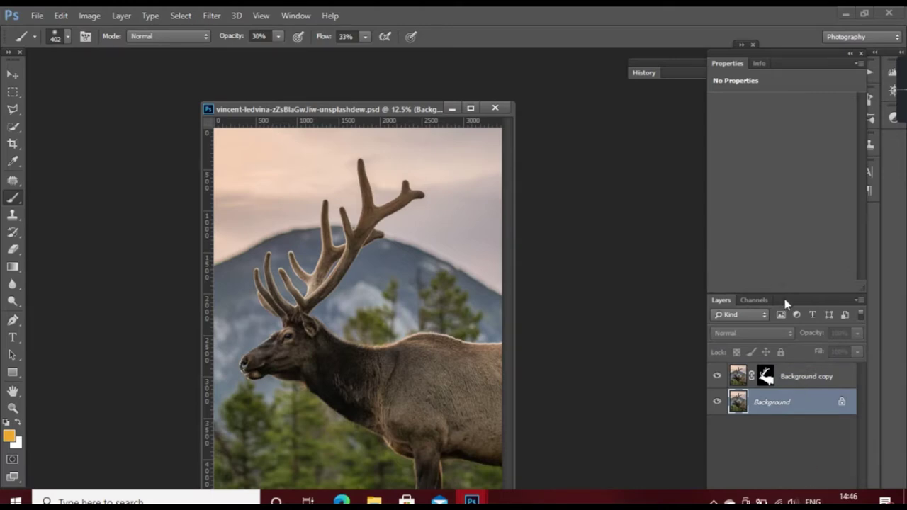
left_click_drag(785, 304, 777, 256)
Add a Color Lookup layer using Moonlight.3DL, with its fill slightly reduced.
left_click(782, 479)
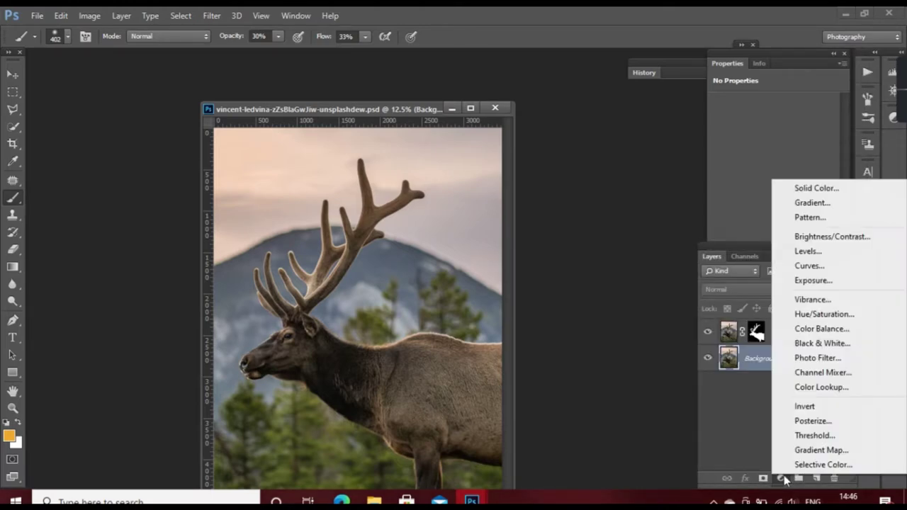
left_click(817, 387)
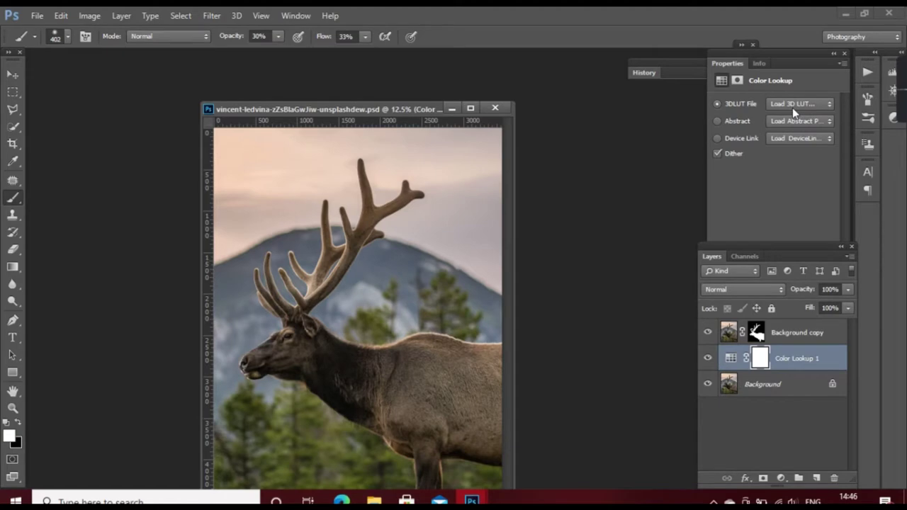
left_click(793, 107)
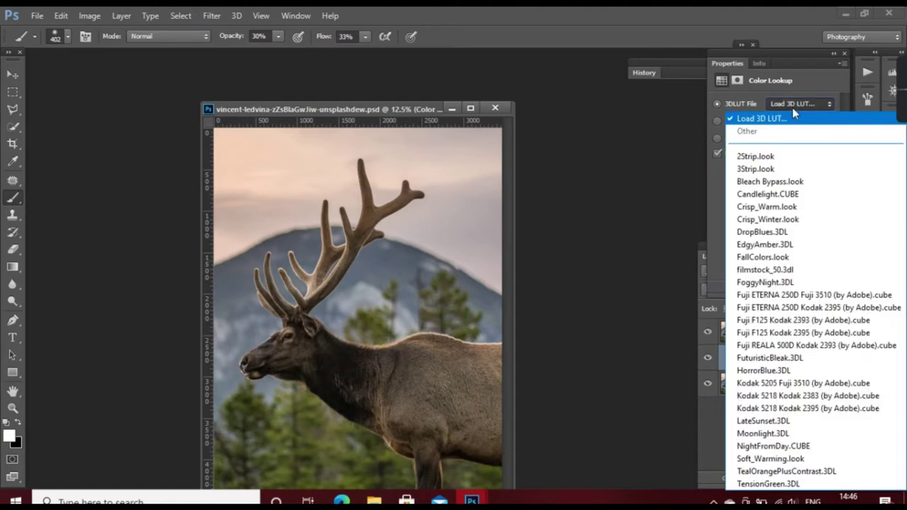
left_click(793, 433)
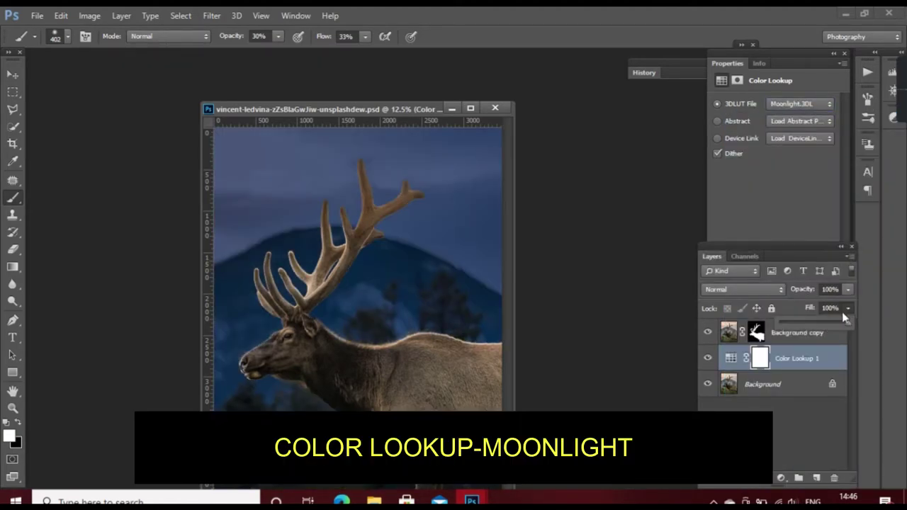
left_click_drag(816, 324, 836, 328)
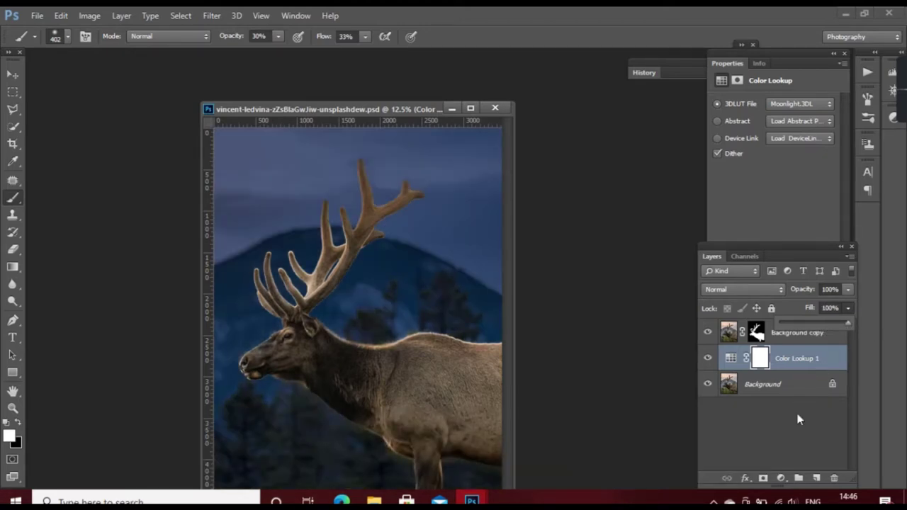
Add a Levels layer with midtones at 0.76 and output white at 165.
left_click(783, 480)
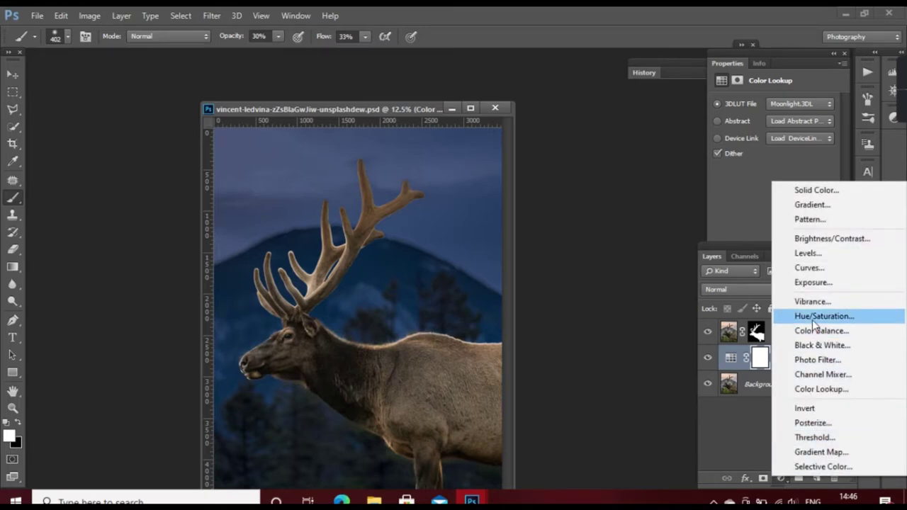
left_click(808, 253)
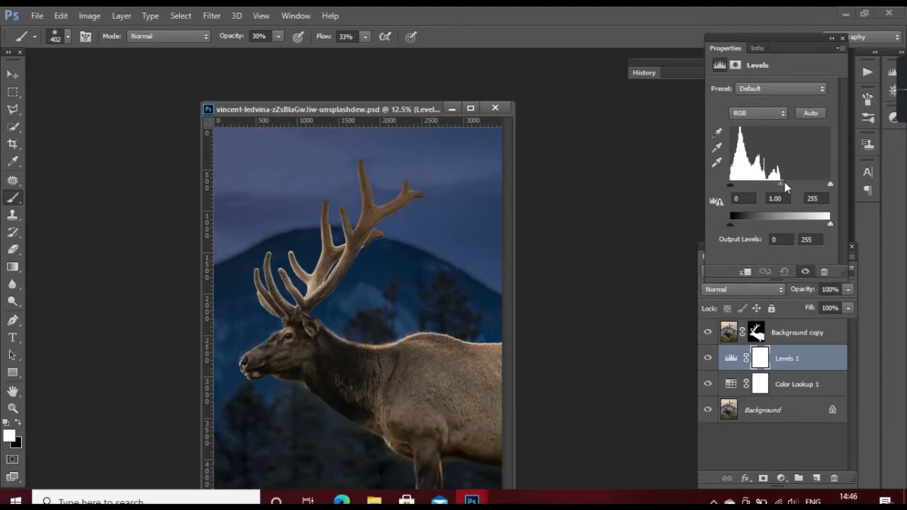
left_click_drag(785, 182, 782, 183)
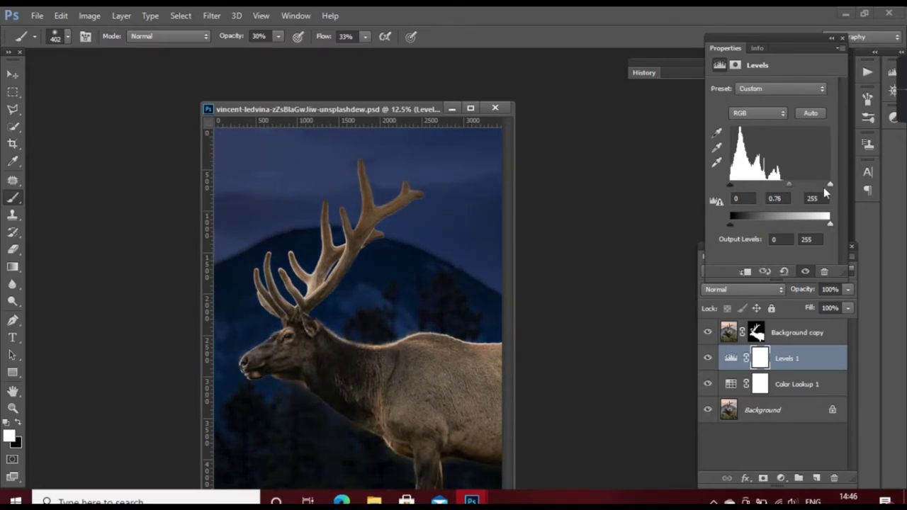
left_click_drag(831, 224, 797, 227)
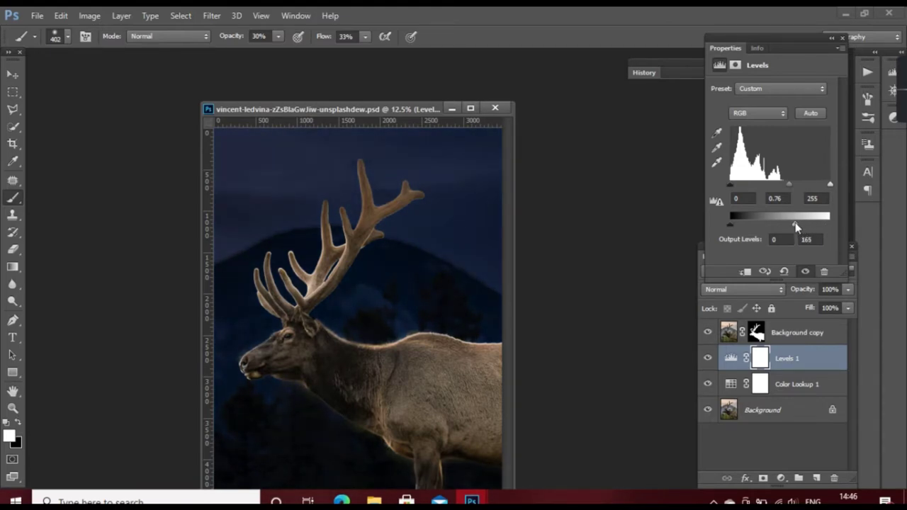
Add a Black & White adjustment layer at 52% opacity over the background.
left_click(781, 479)
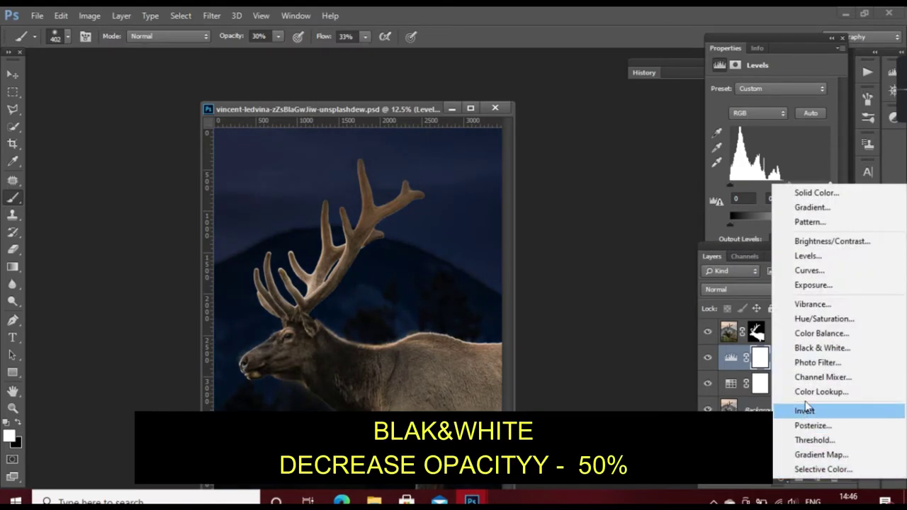
left_click(830, 348)
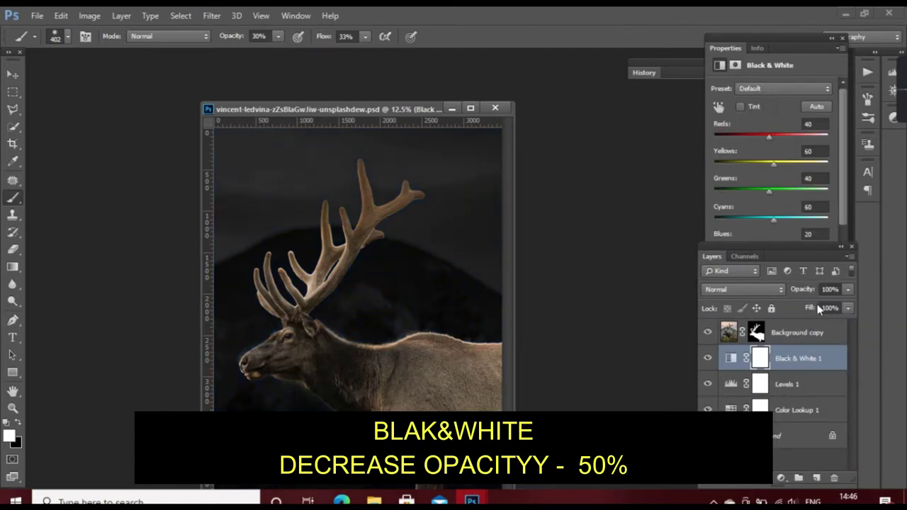
left_click_drag(848, 290, 831, 307)
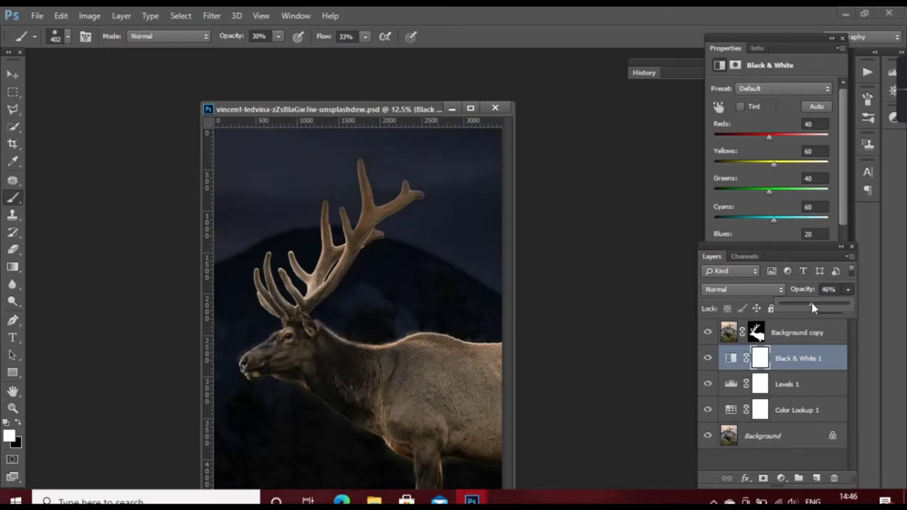
left_click(819, 339)
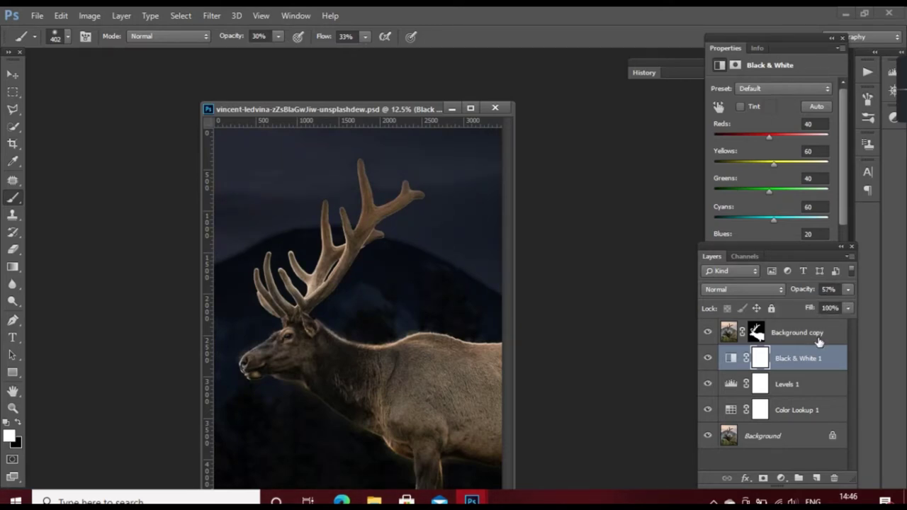
Load the Background copy mask as a selection and set Polygonal Lasso to Subtract mode.
left_click(758, 331)
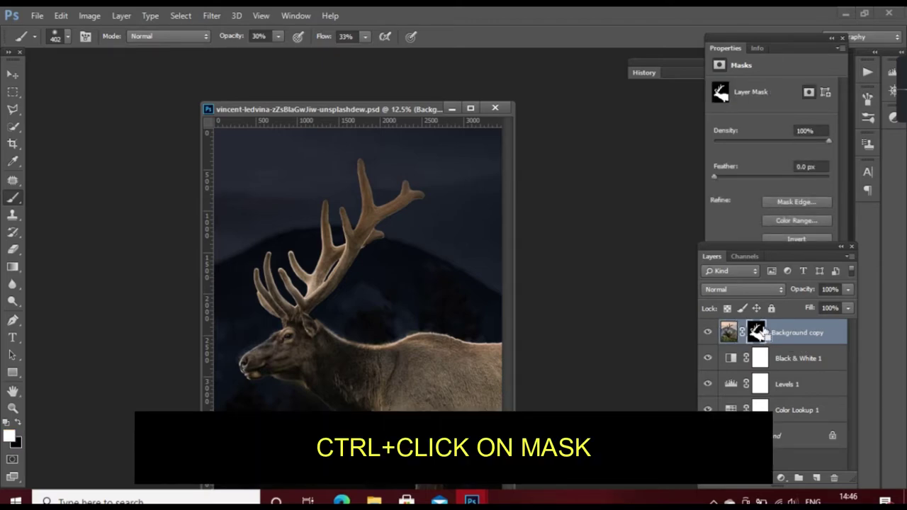
left_click(758, 331, "ctrl")
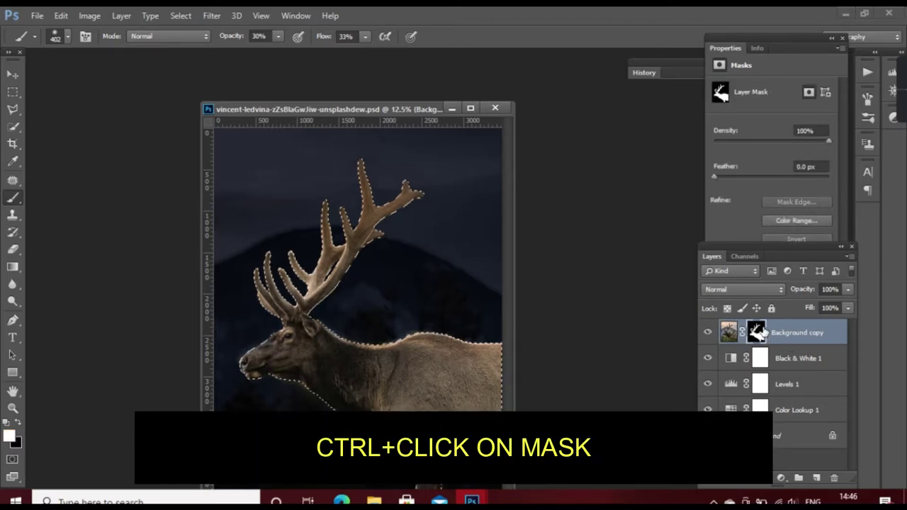
left_click(12, 110)
right_click(7, 114)
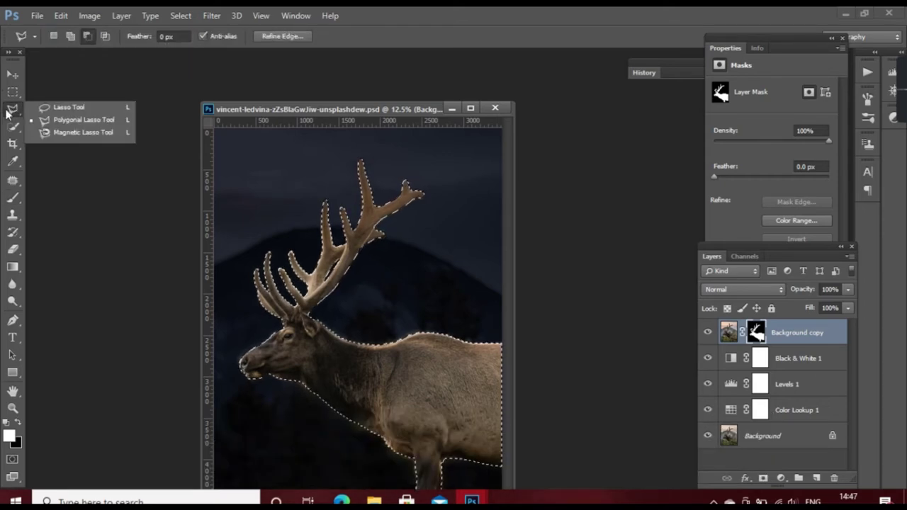
left_click(83, 119)
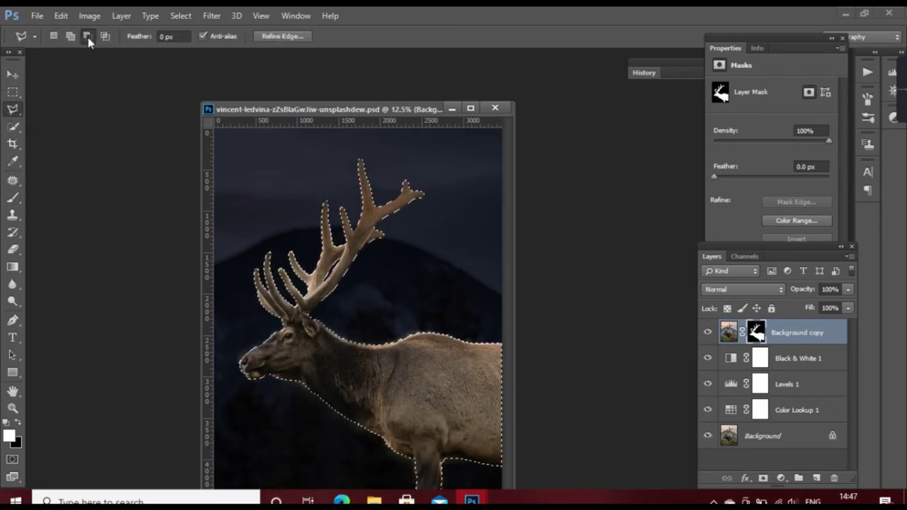
left_click(88, 36)
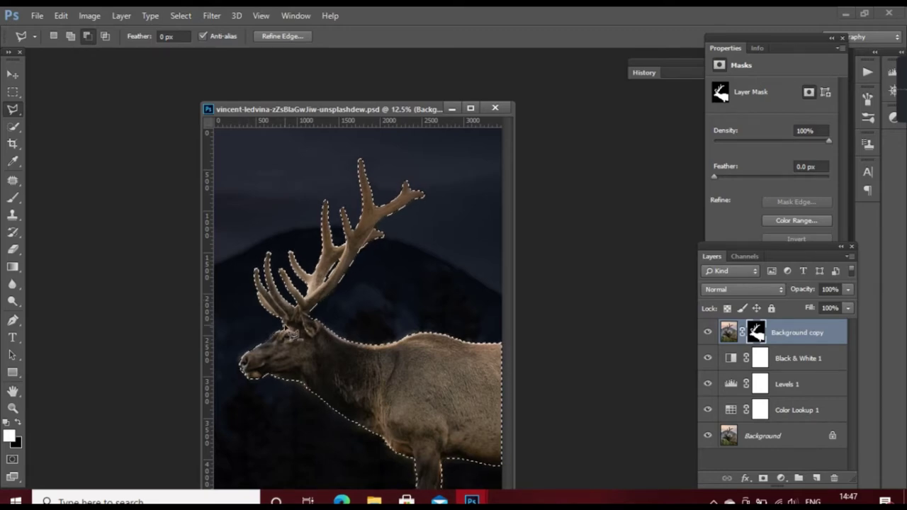
Outline the elk's body with the lasso to subtract it, leaving only the antlers.
scroll(294, 334, "down", 2, "alt")
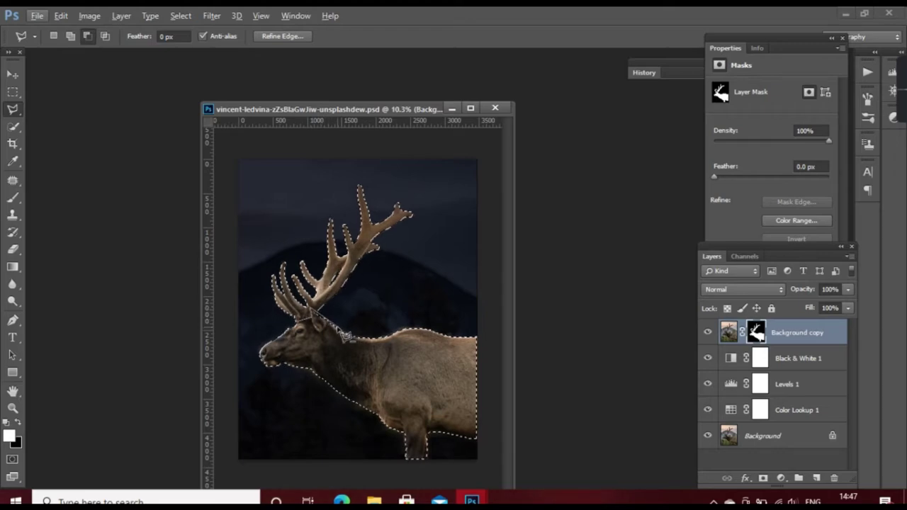
left_click(337, 328)
left_click(491, 330)
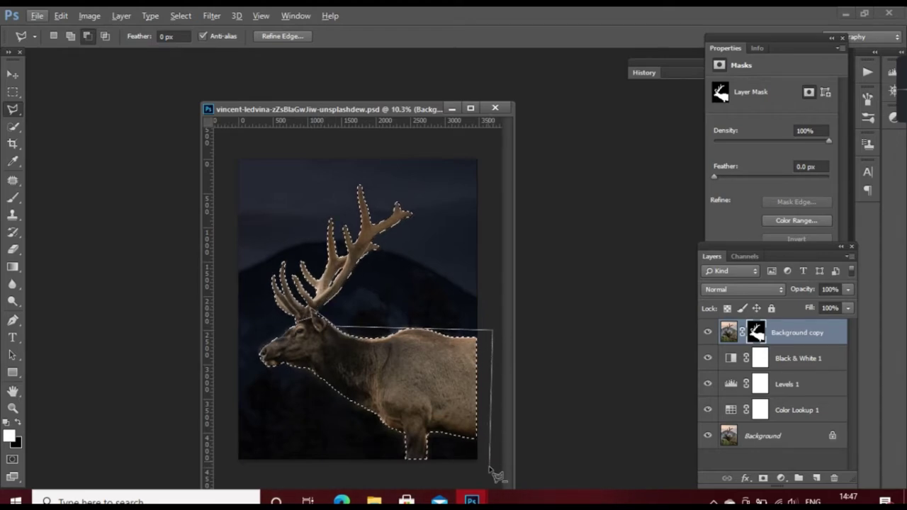
left_click(490, 466)
left_click(303, 466)
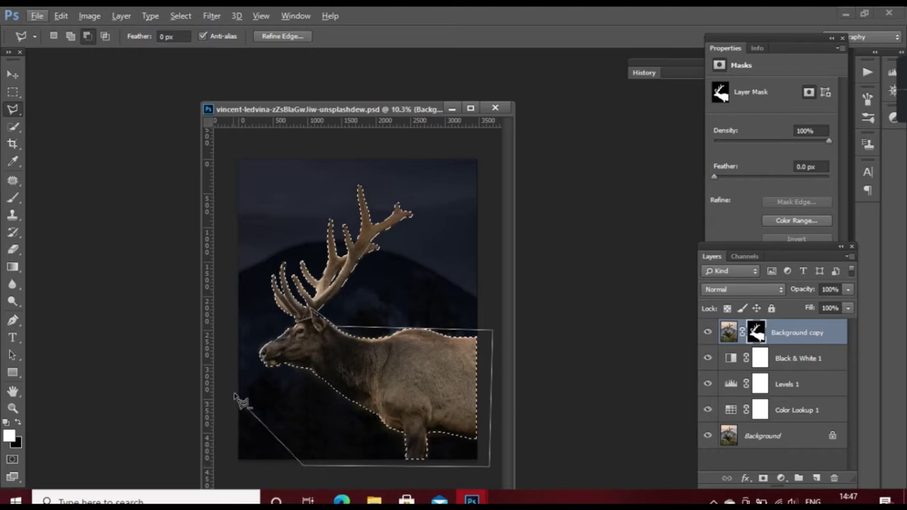
left_click(250, 328)
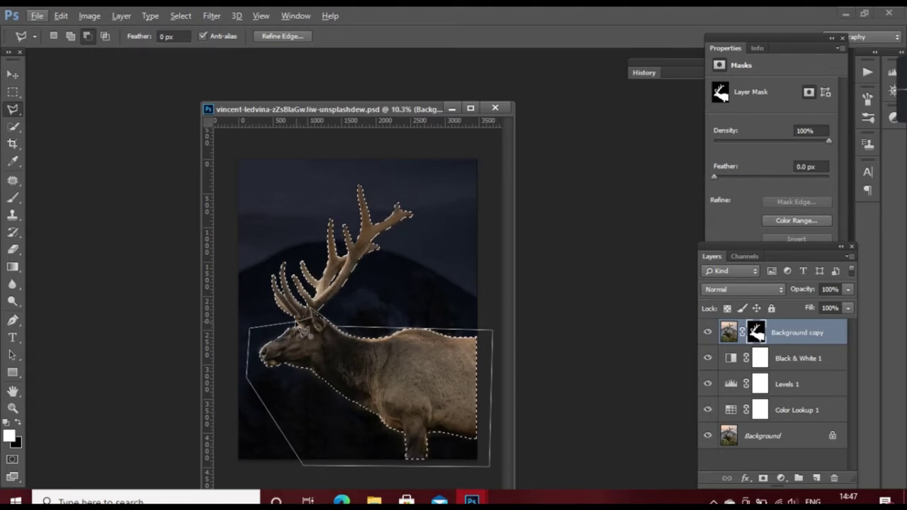
double_click(302, 331)
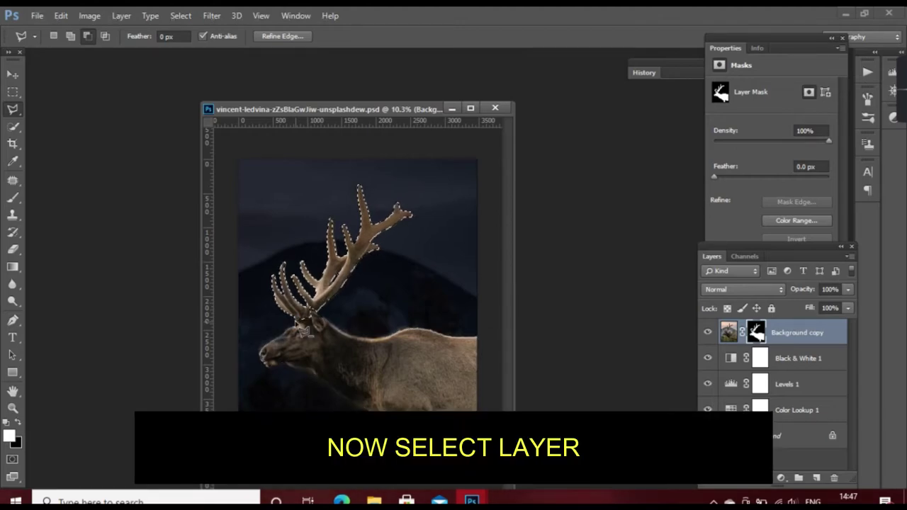
left_click(730, 331)
left_click_drag(730, 331, 731, 340)
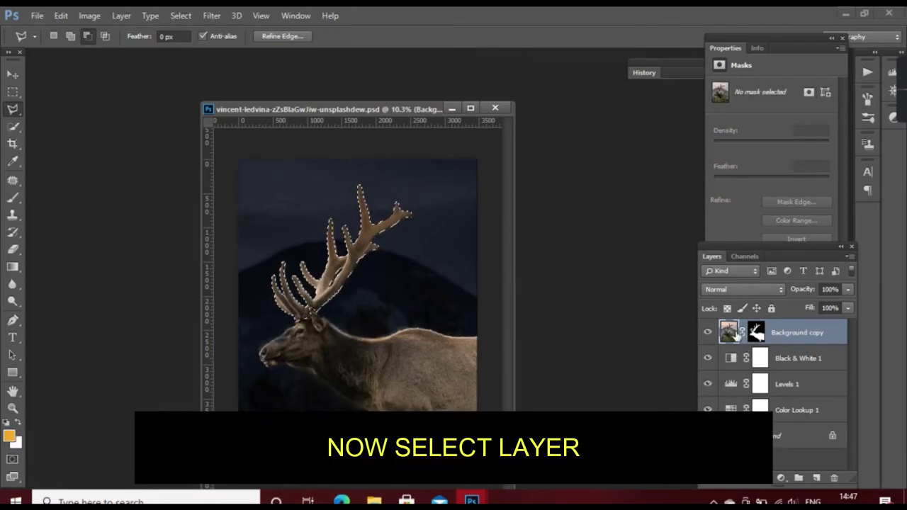
Copy the antlers to Layer 1 as a Linear Dodge (Add) smart object.
key("ctrl+j")
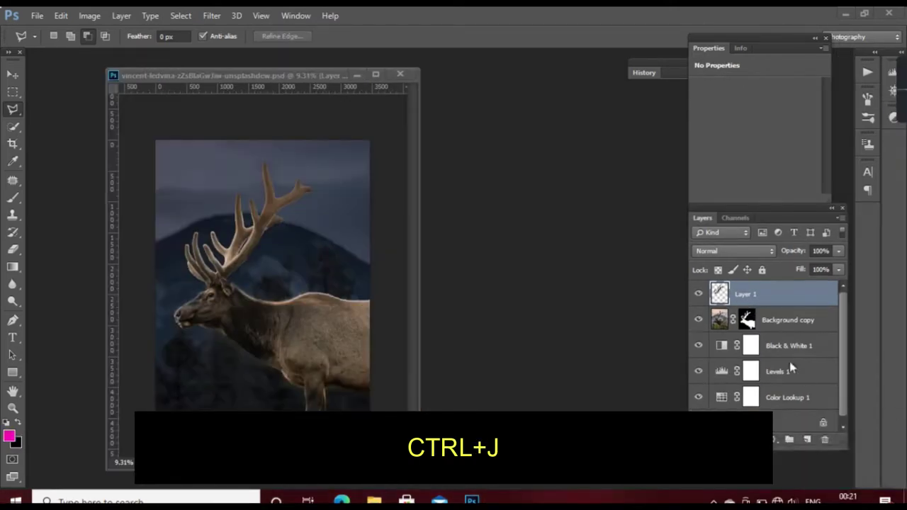
right_click(755, 298)
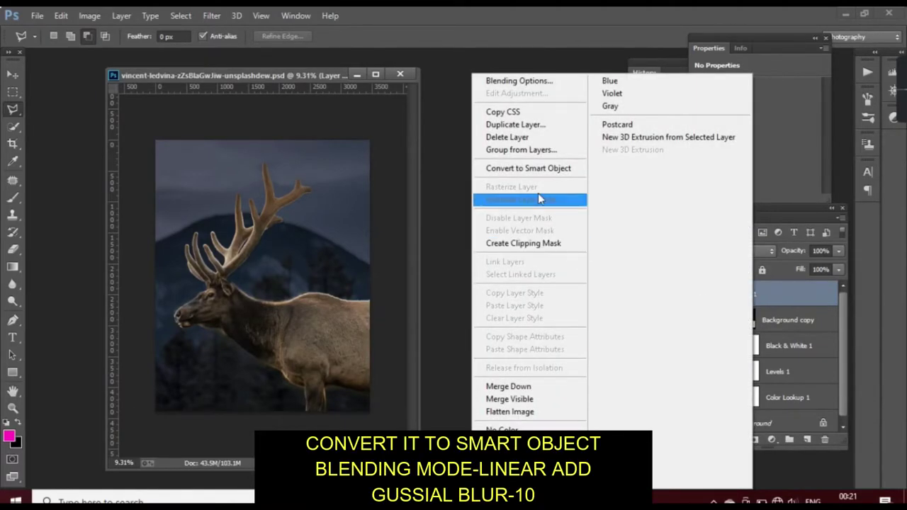
left_click(529, 168)
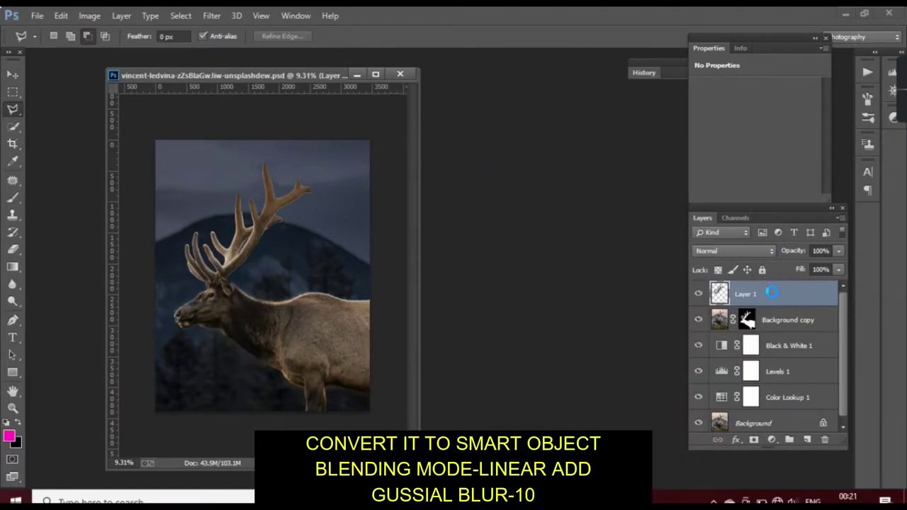
left_click(744, 252)
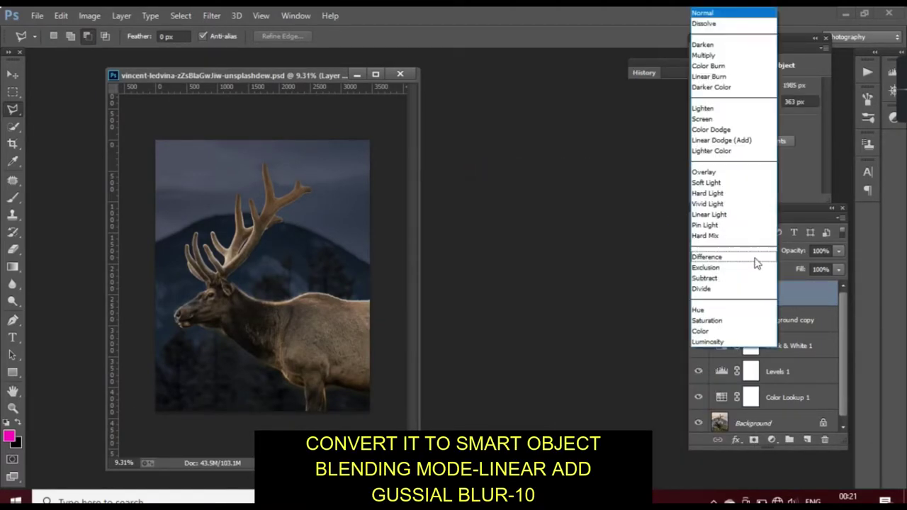
left_click(748, 140)
Blur Layer 1 with a 9.6-pixel Gaussian Blur.
left_click(211, 16)
mouse_move(292, 175)
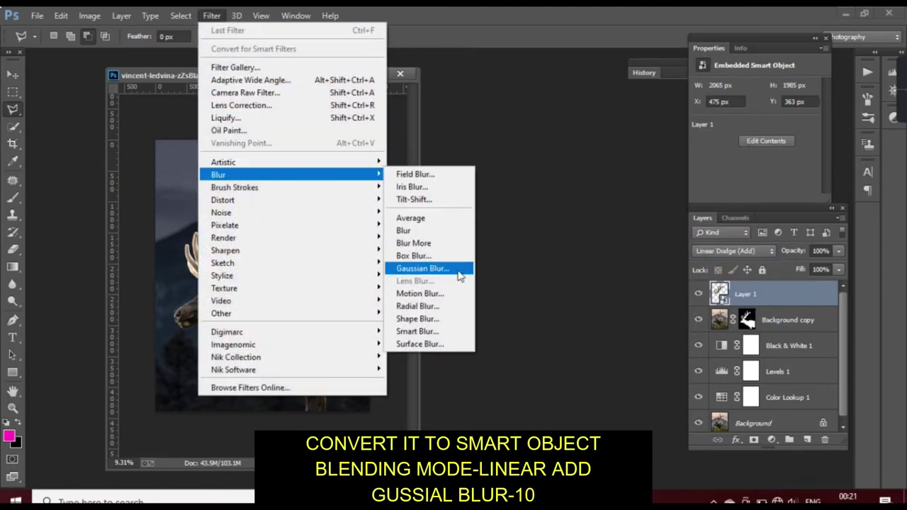
left_click(423, 269)
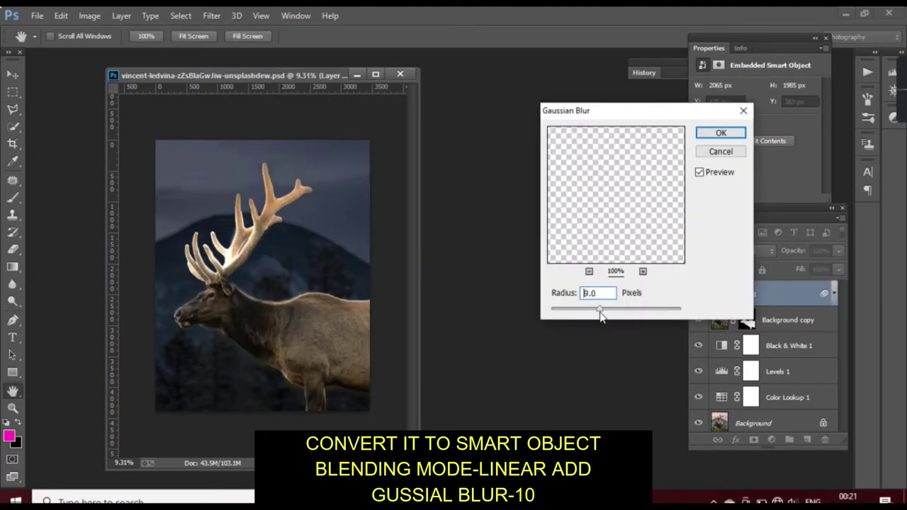
left_click(719, 134)
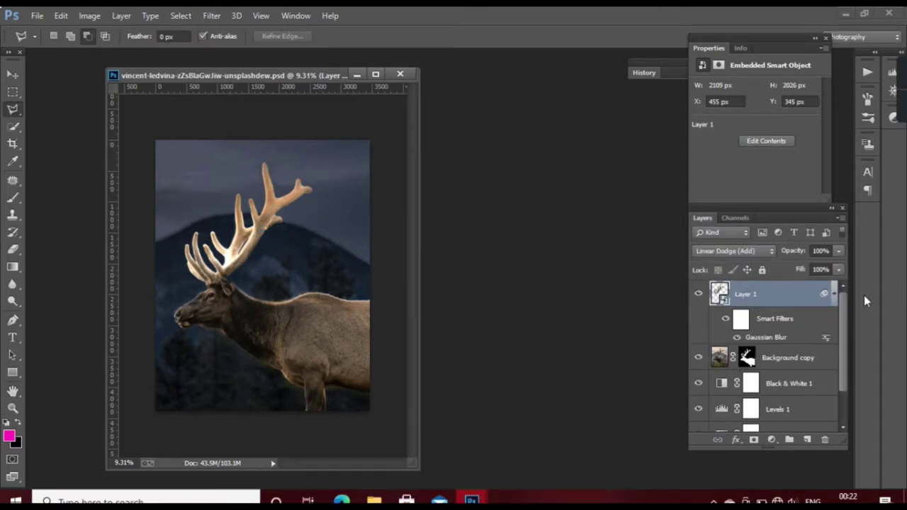
Duplicate the glow layer and raise its Gaussian Blur radius to about 100 pixels.
key("ctrl+j")
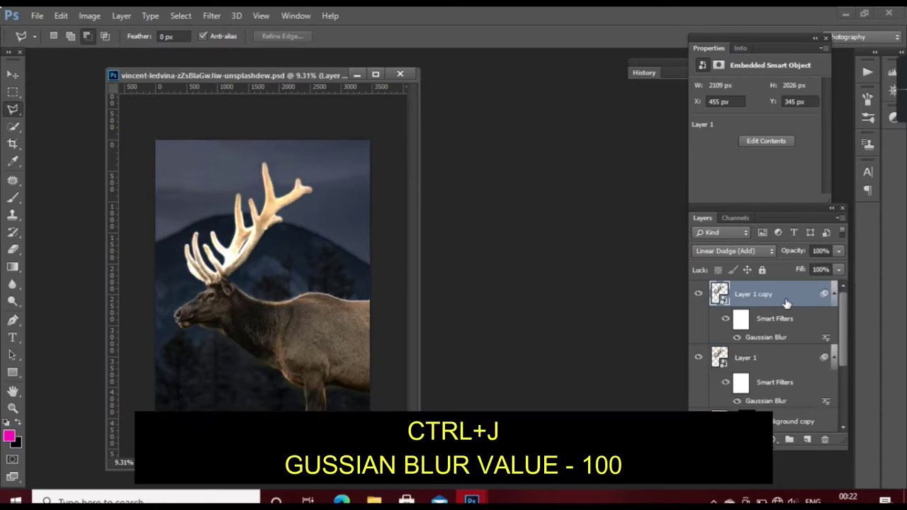
double_click(774, 339)
left_click_drag(601, 309, 634, 312)
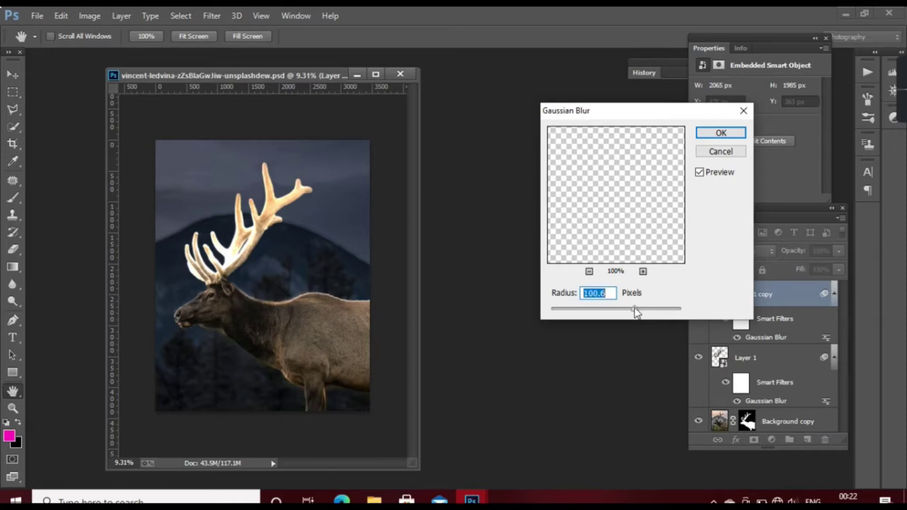
left_click(726, 134)
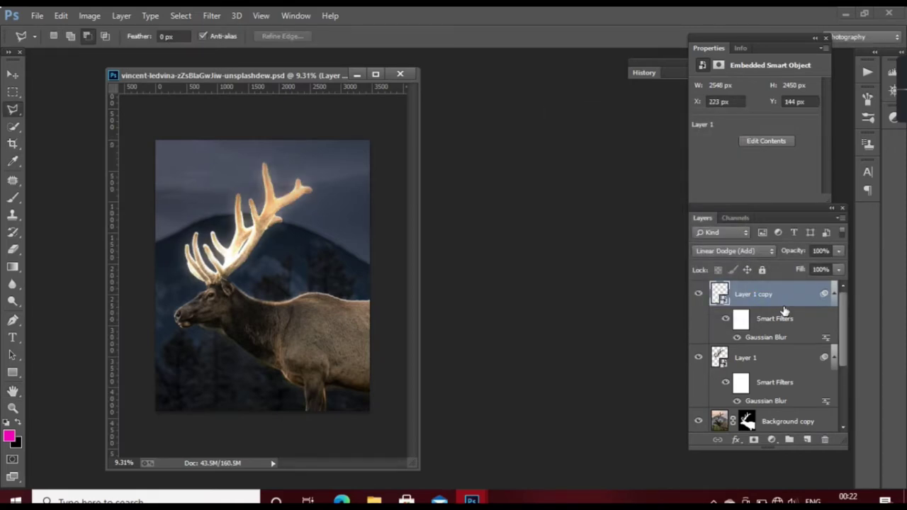
Make a second copy with a 250-pixel Gaussian Blur.
key("ctrl+j")
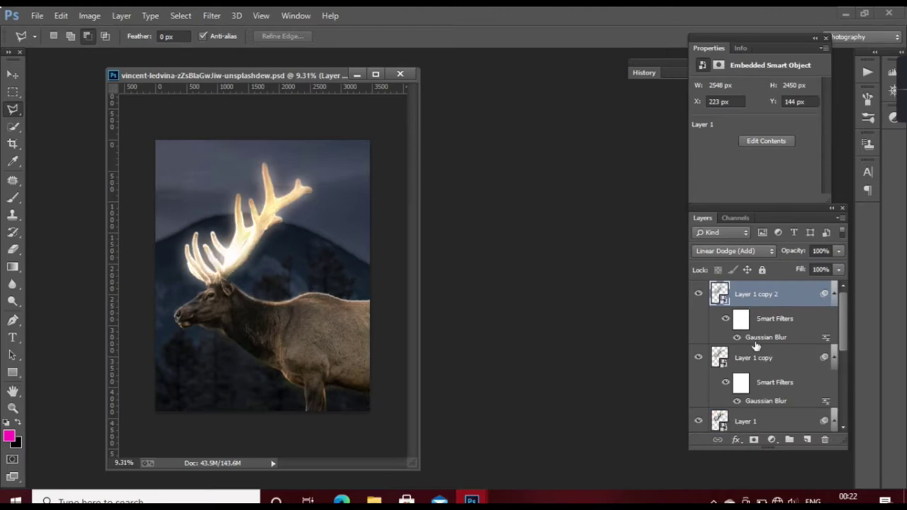
double_click(755, 340)
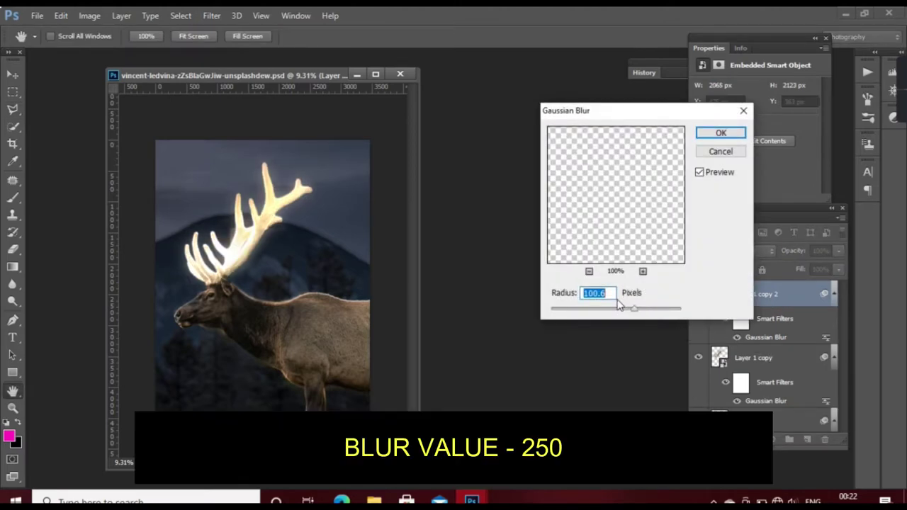
type("25")
type("0")
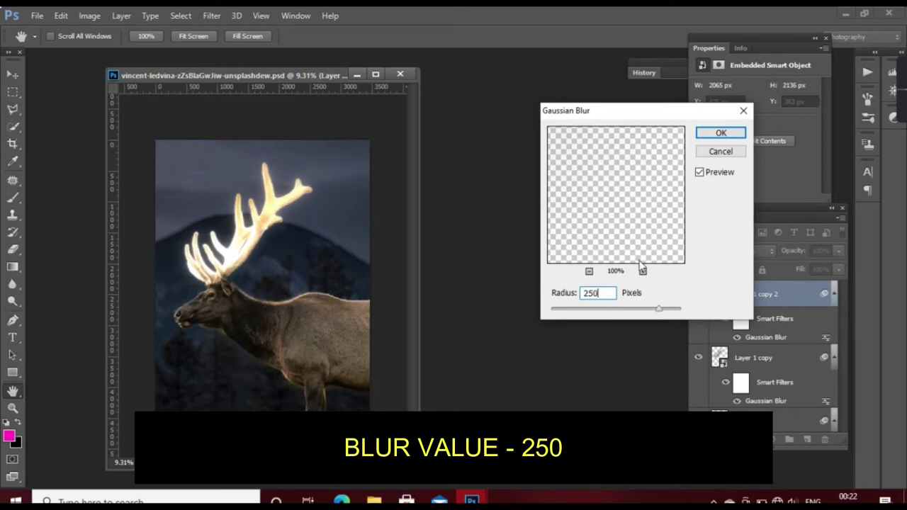
left_click(722, 134)
key("l")
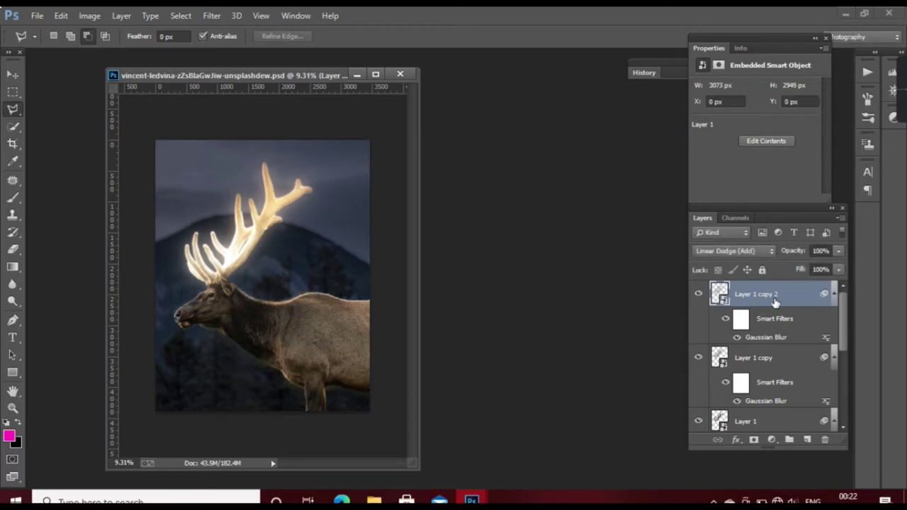
Make a third copy with a 500-pixel Gaussian Blur.
key("ctrl+j")
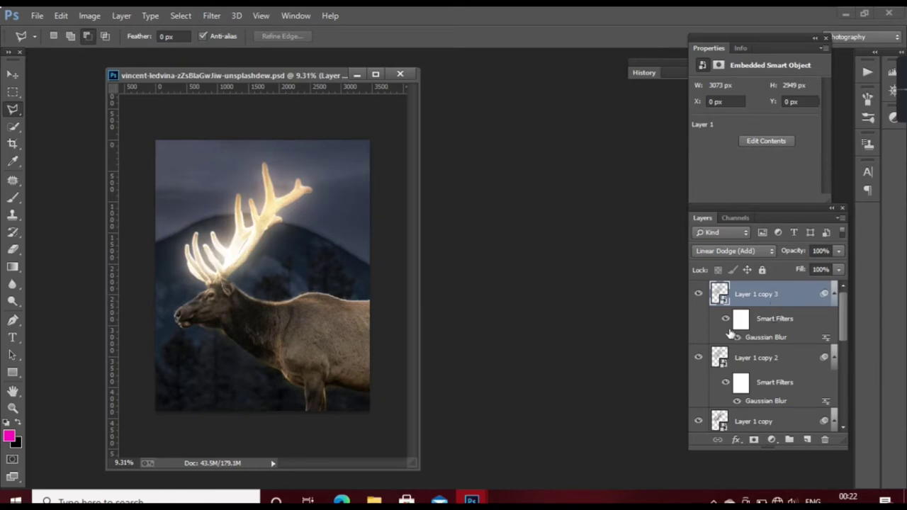
double_click(762, 338)
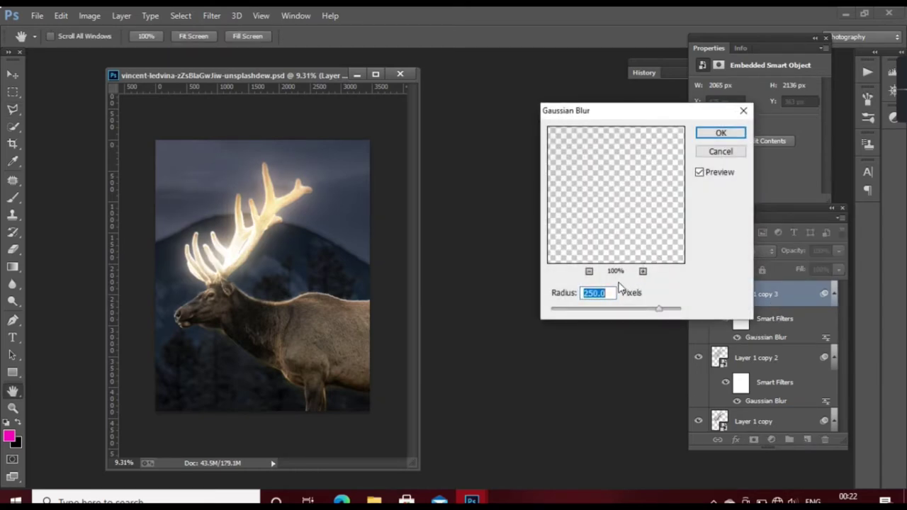
type("5")
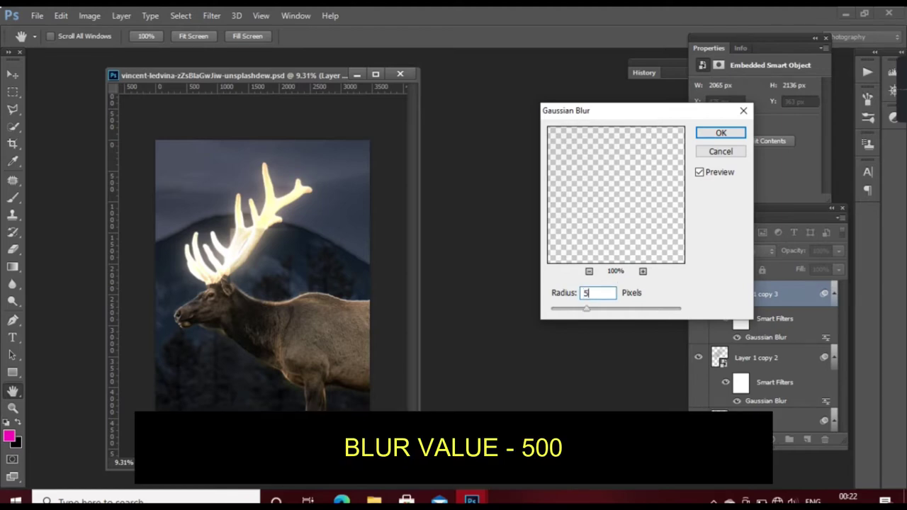
type("00")
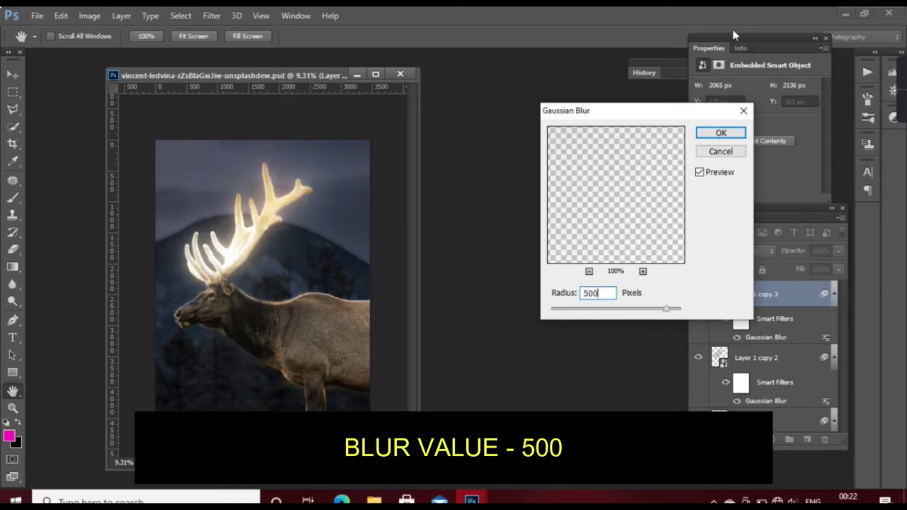
left_click(721, 133)
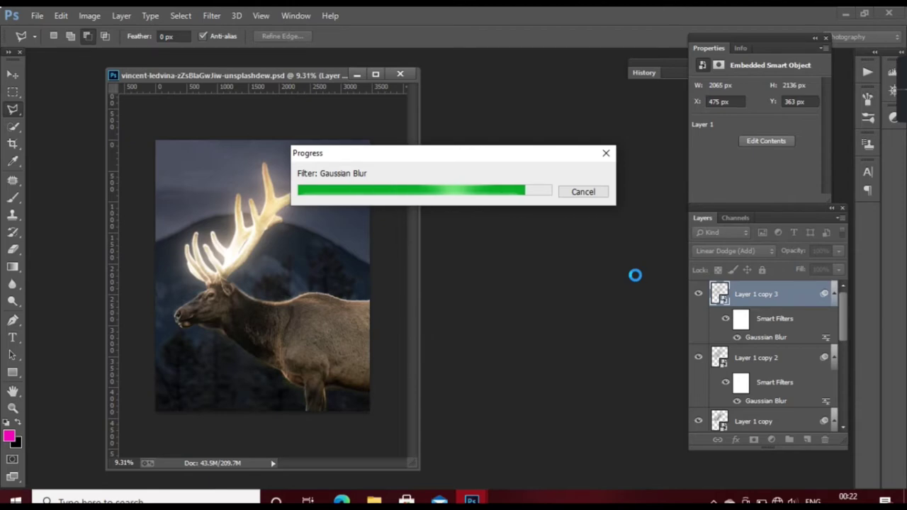
Group Layer 1 and its blurred copies into Group 1, then add a Hue/Saturation layer above.
left_click(760, 359, "ctrl")
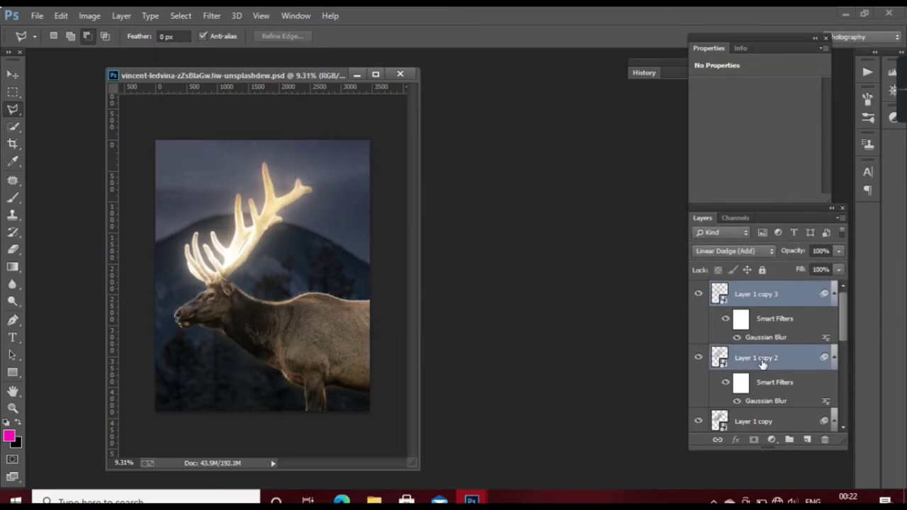
key("ctrl+g")
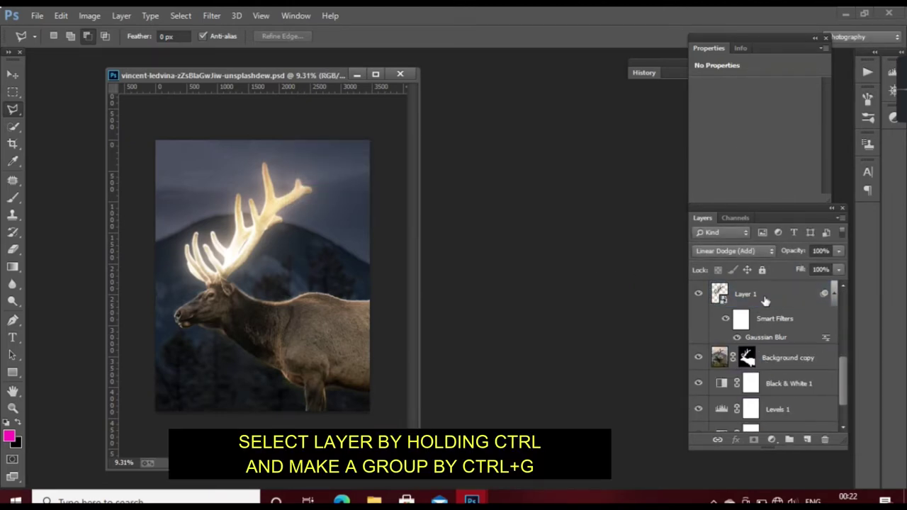
left_click(766, 301)
key("ctrl+g")
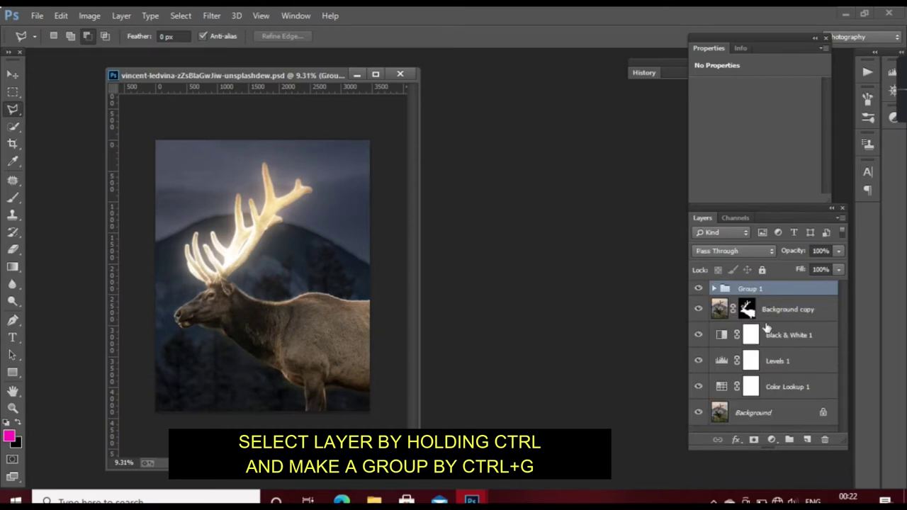
left_click(770, 439)
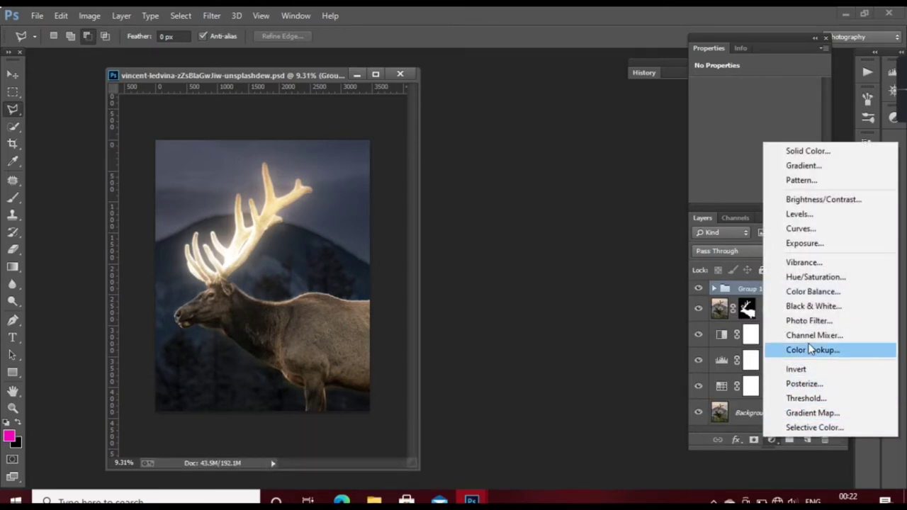
left_click(826, 278)
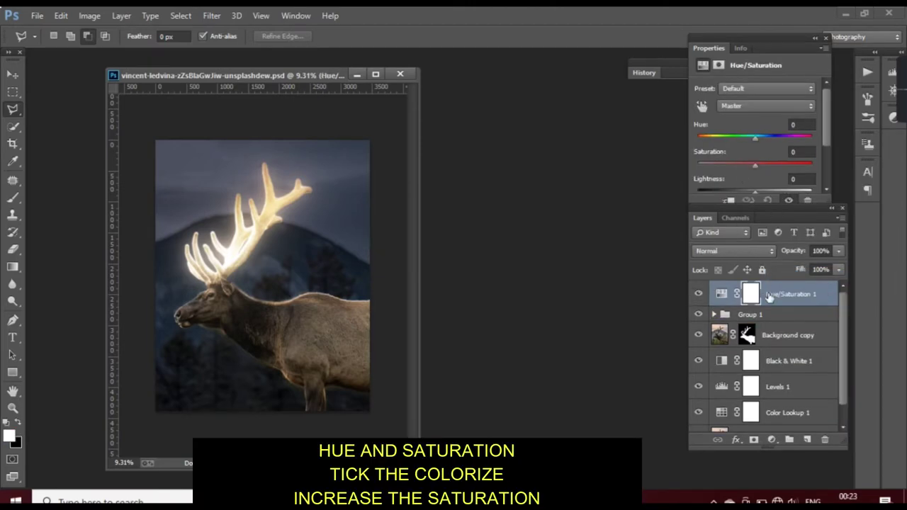
Clip Hue/Saturation 1 to Group 1 and colorize it at Hue 25, Saturation 100.
left_click(730, 201)
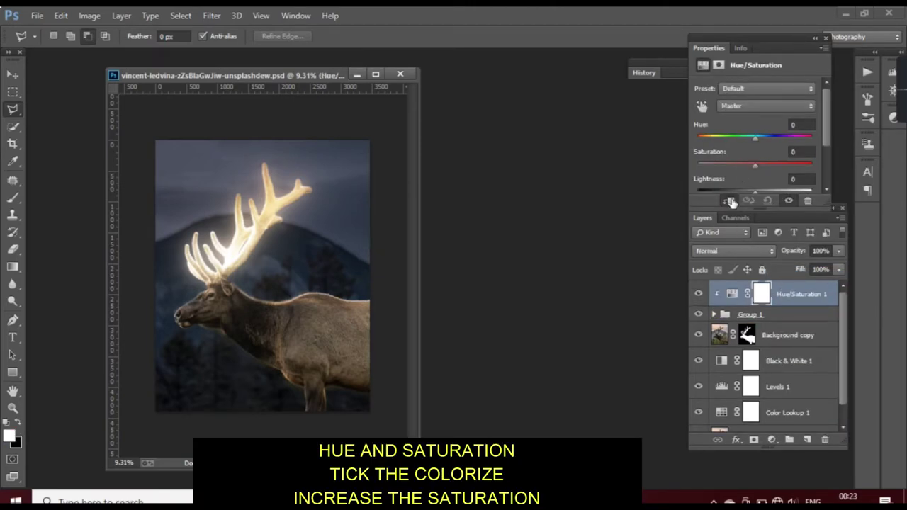
left_click_drag(780, 169, 783, 178)
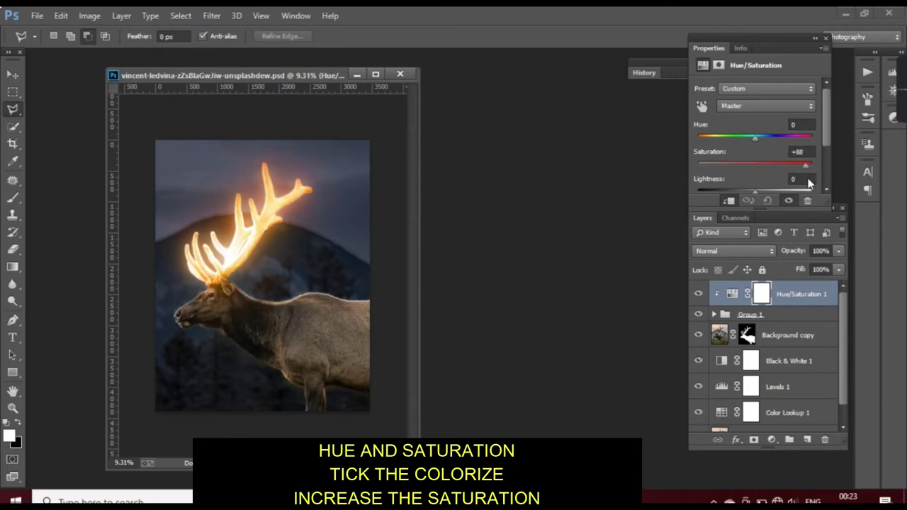
scroll(771, 179, "down", 1)
left_click(760, 188)
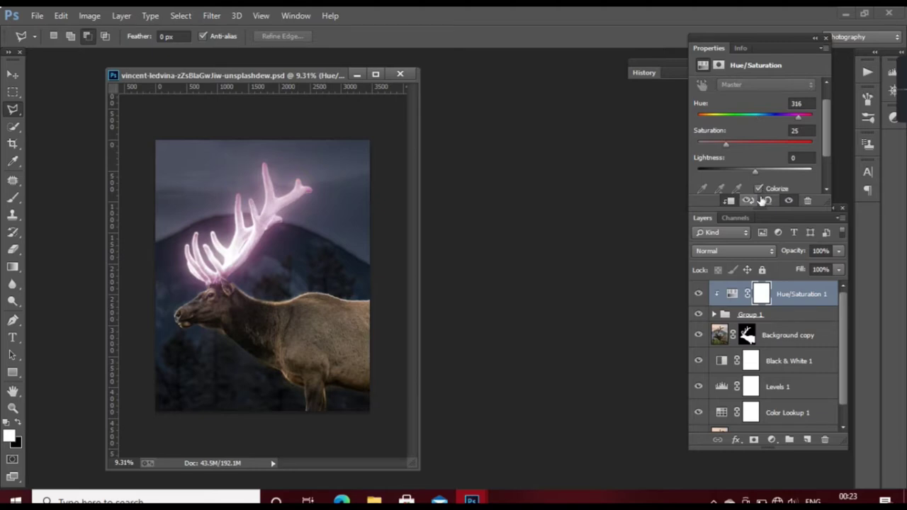
left_click_drag(766, 147, 824, 144)
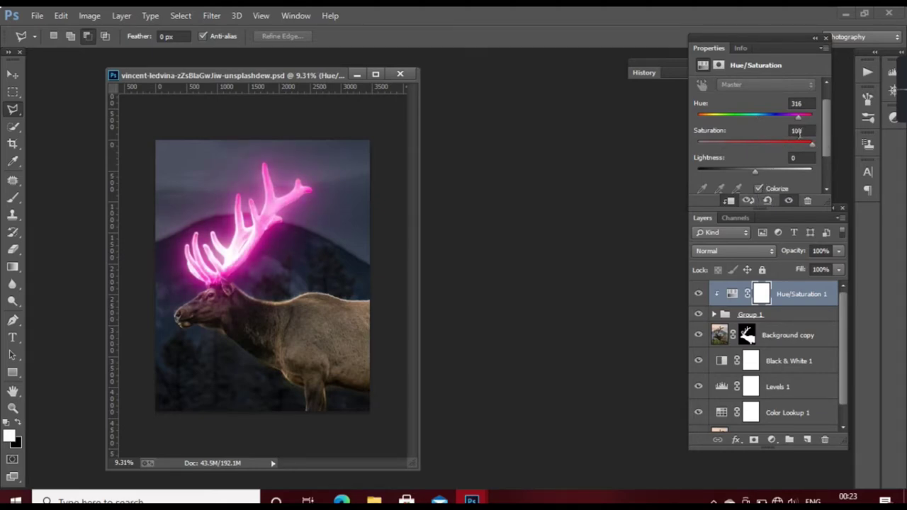
mouse_move(773, 117)
left_mouse_down()
mouse_move(703, 102)
mouse_move(788, 119)
mouse_move(820, 107)
mouse_move(799, 109)
left_mouse_up()
mouse_move(706, 100)
left_mouse_down()
mouse_move(689, 100)
mouse_move(705, 103)
left_mouse_up()
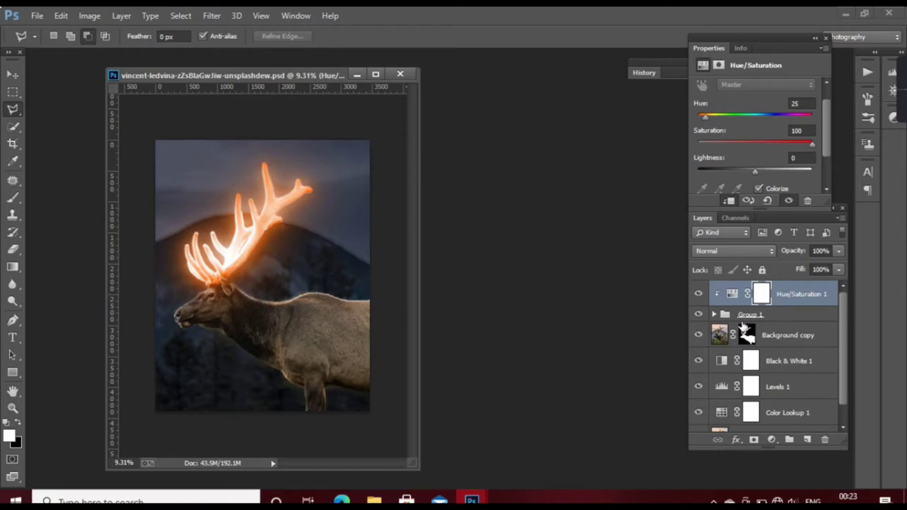
Add a Curves adjustment above Background copy, pull the curve down, and clip it to that layer.
scroll(779, 341, "down", 1)
left_click(778, 321)
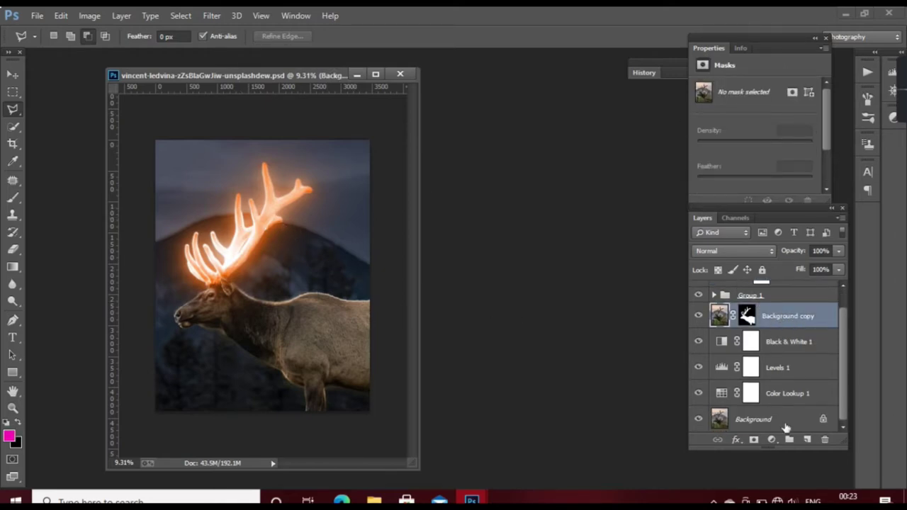
left_click(772, 440)
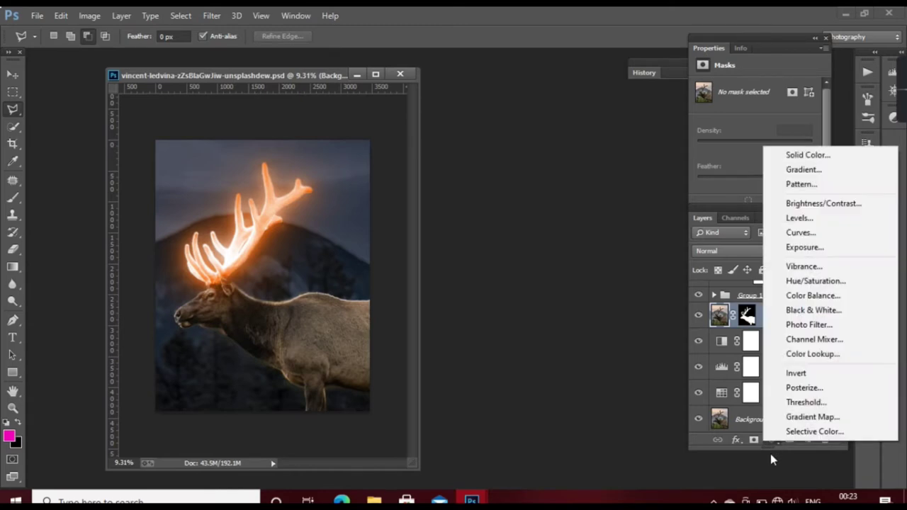
left_click(799, 232)
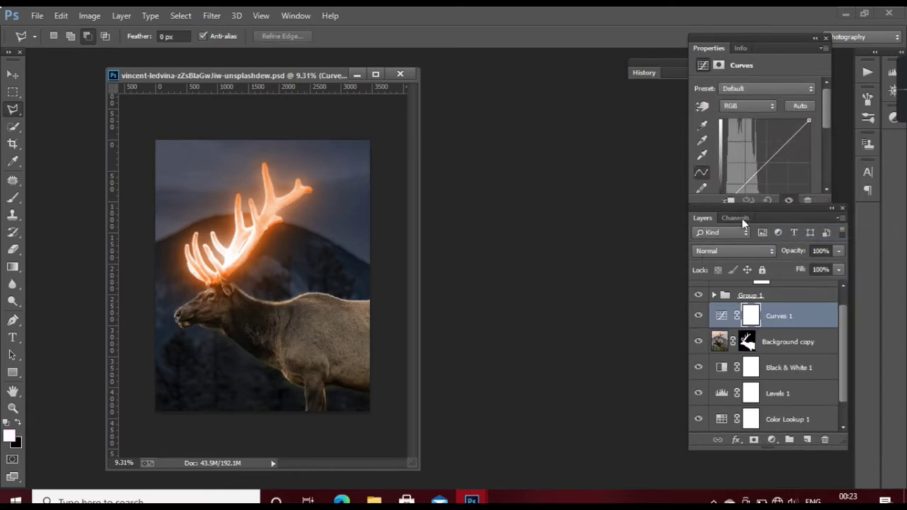
left_click_drag(743, 218, 742, 234)
scroll(750, 177, "down", 1)
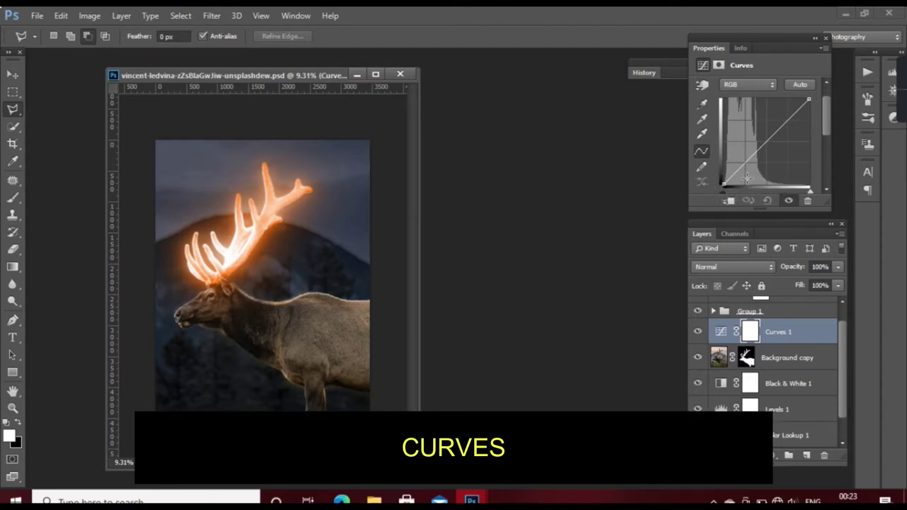
left_click_drag(740, 166, 744, 175)
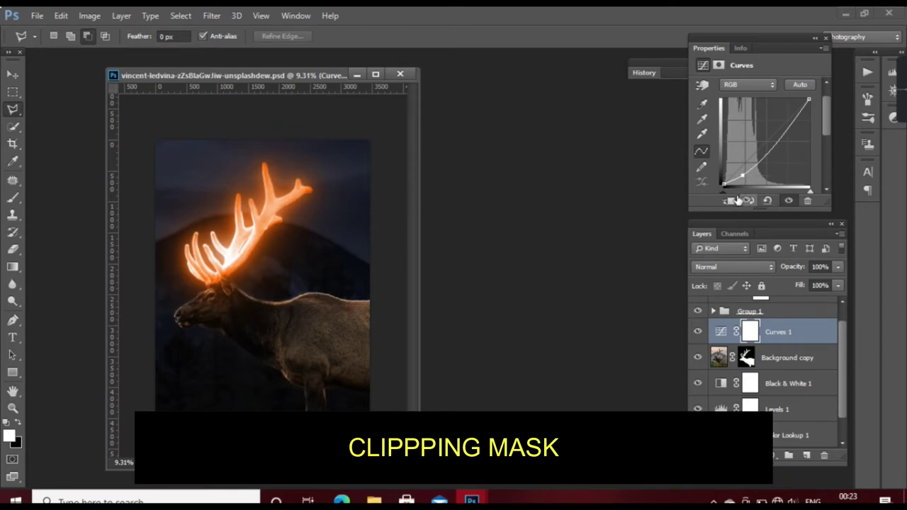
left_click(731, 201)
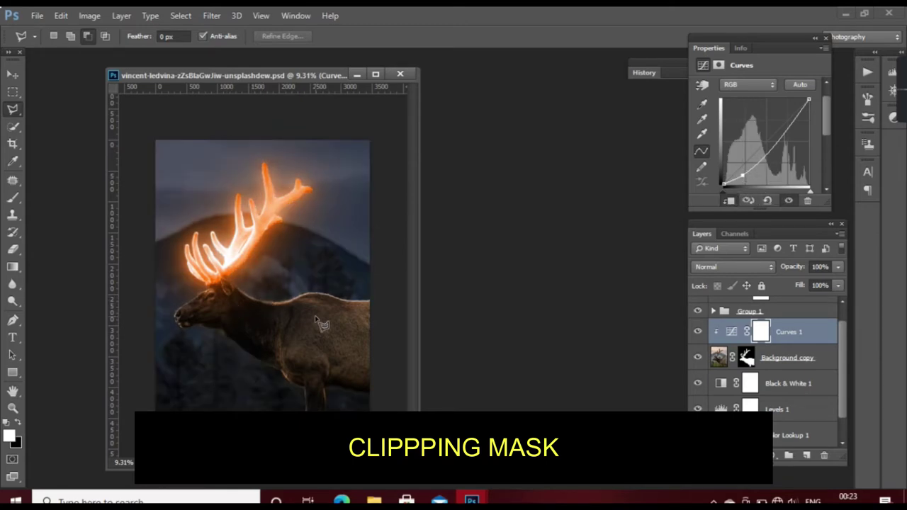
Set up the Brush tool at 53% opacity and 507 px size.
left_click(15, 201)
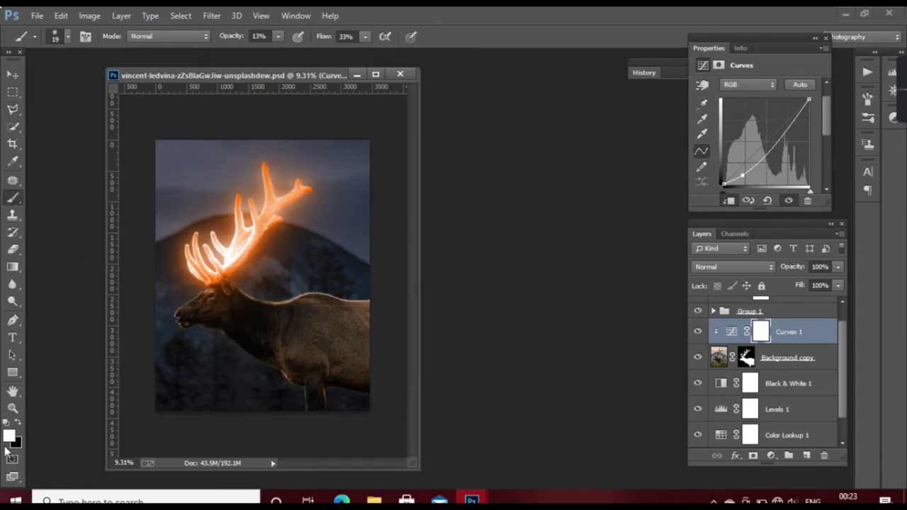
key("x")
left_click(279, 36)
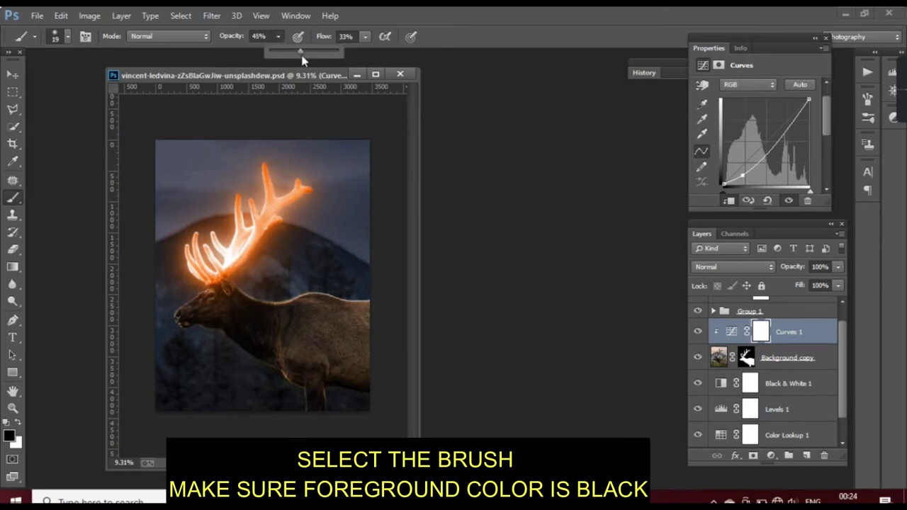
left_click(85, 161)
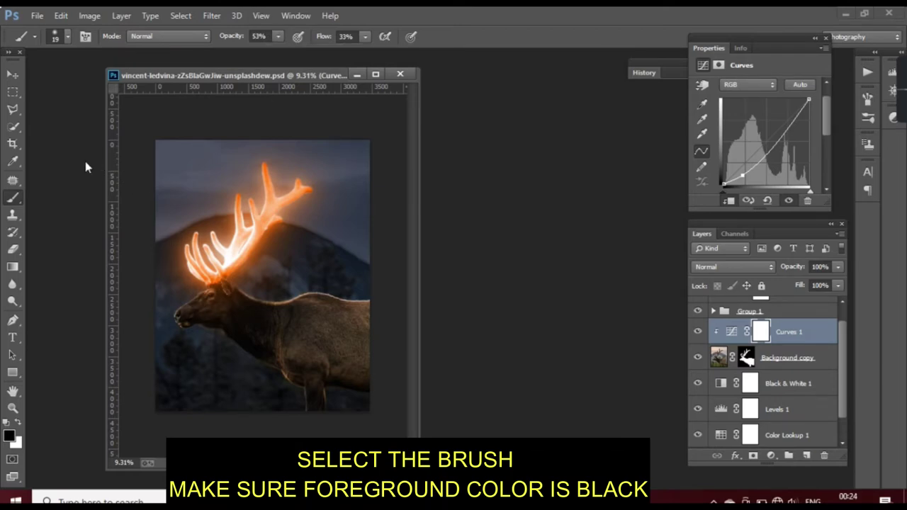
left_click(70, 37)
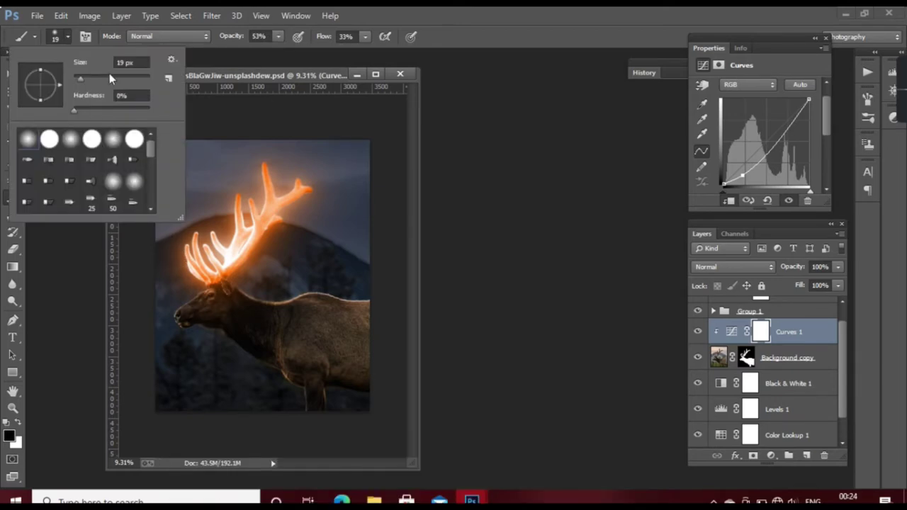
left_click_drag(134, 81, 147, 86)
type("507")
key("Return")
Paint rim light on the Curves 1 mask over the elk's head, muzzle, neck and back.
left_click_drag(173, 297, 184, 293)
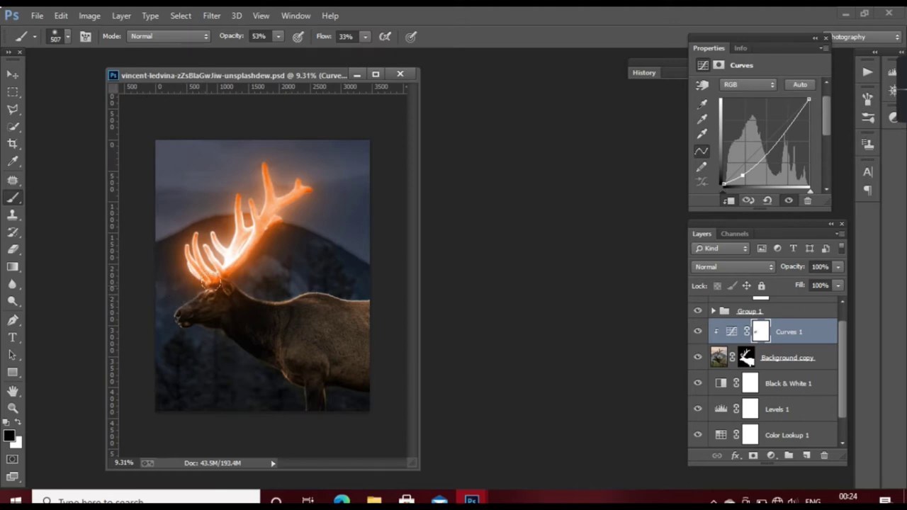
left_click_drag(194, 286, 221, 310)
left_click_drag(203, 314, 182, 300)
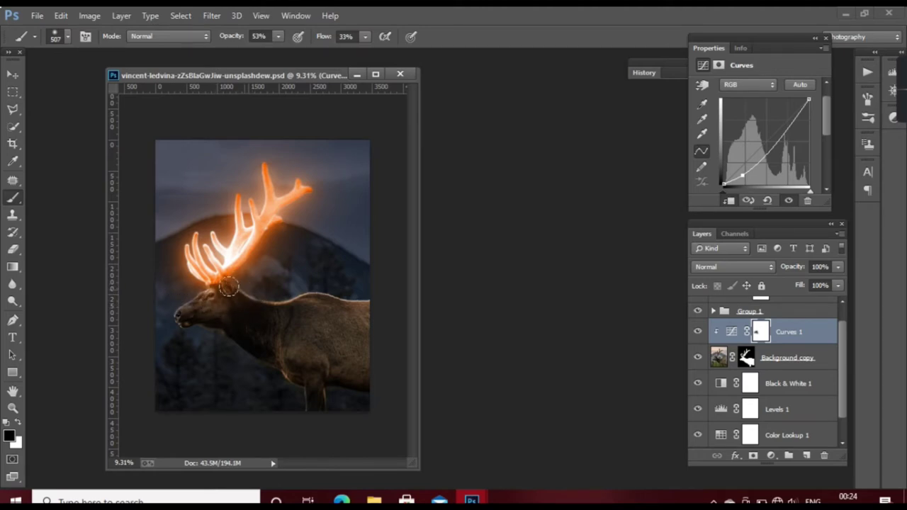
mouse_move(226, 280)
left_mouse_down()
mouse_move(285, 292)
mouse_move(304, 312)
mouse_move(345, 316)
mouse_move(373, 299)
mouse_move(243, 286)
mouse_move(263, 296)
mouse_move(374, 299)
mouse_move(324, 314)
mouse_move(301, 306)
mouse_move(341, 316)
mouse_move(317, 289)
mouse_move(370, 306)
mouse_move(238, 282)
mouse_move(223, 304)
mouse_move(194, 310)
left_mouse_up()
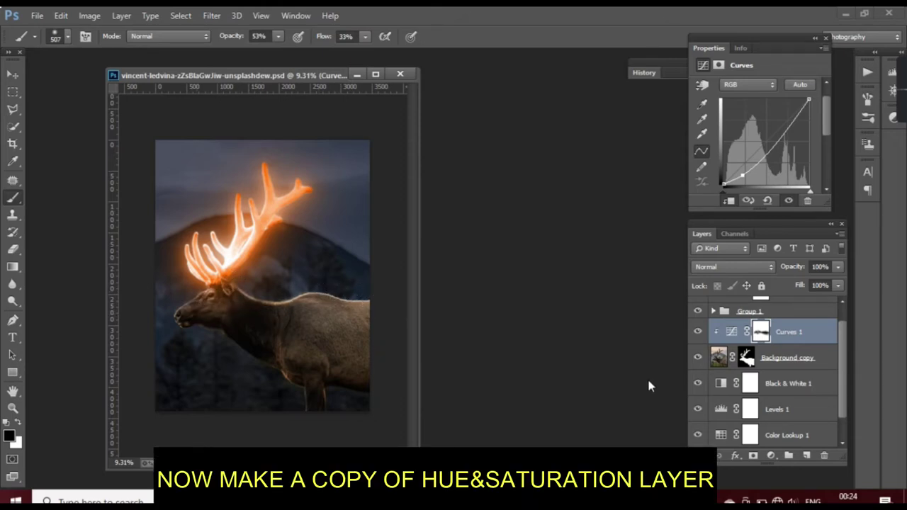
Duplicate Hue/Saturation 1, move the copy above Curves 1, clip it, and target its mask.
scroll(776, 418, "up", 1)
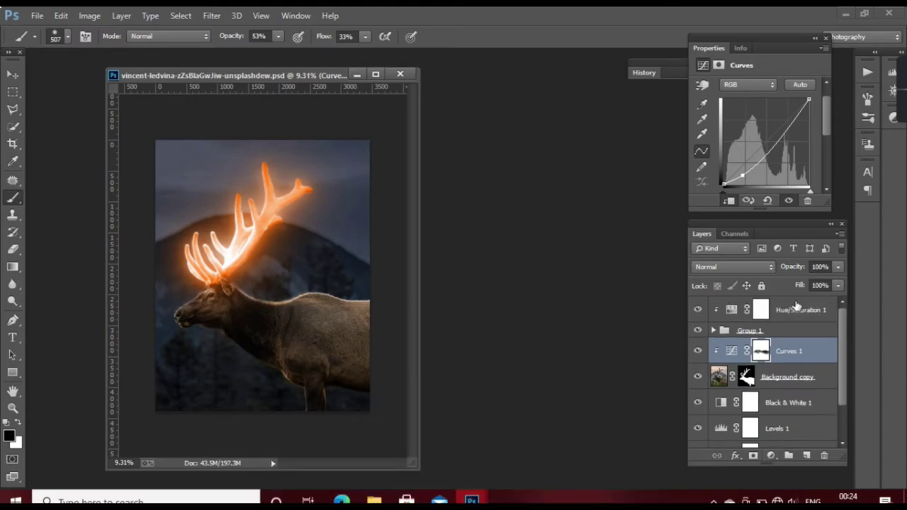
left_click(801, 309)
key("ctrl+j")
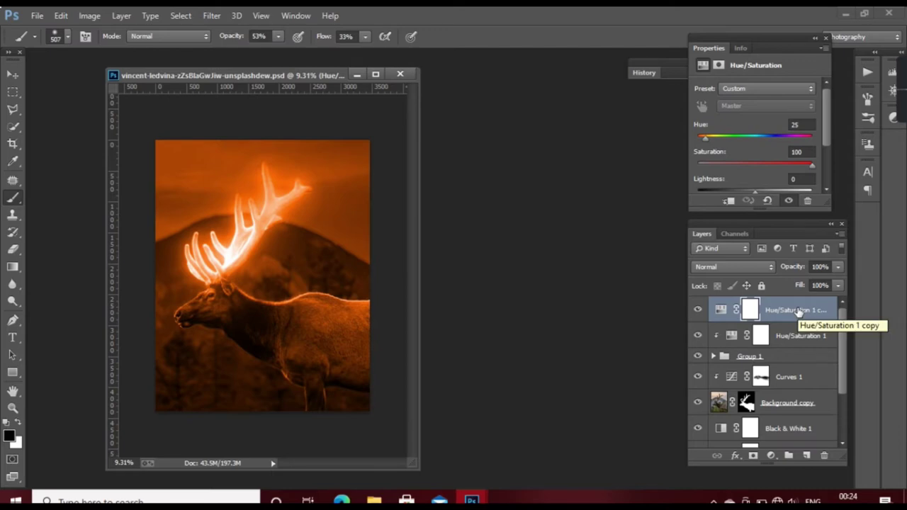
mouse_move(799, 312)
left_mouse_down()
mouse_move(786, 372)
mouse_move(777, 364)
left_mouse_up()
right_click(789, 352)
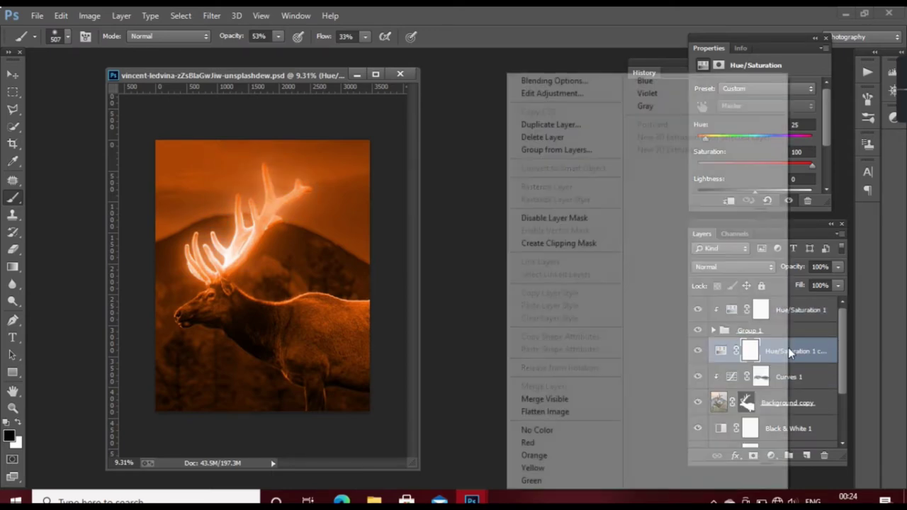
left_click(564, 244)
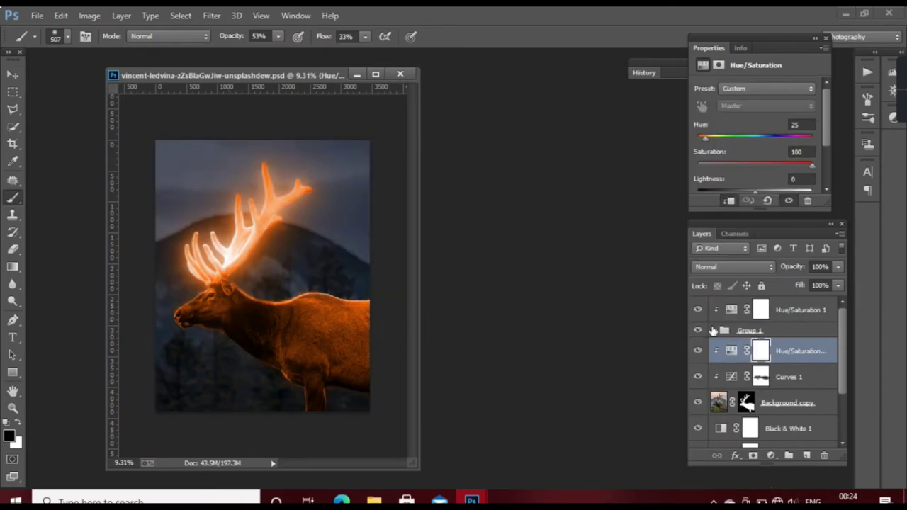
left_click(761, 349)
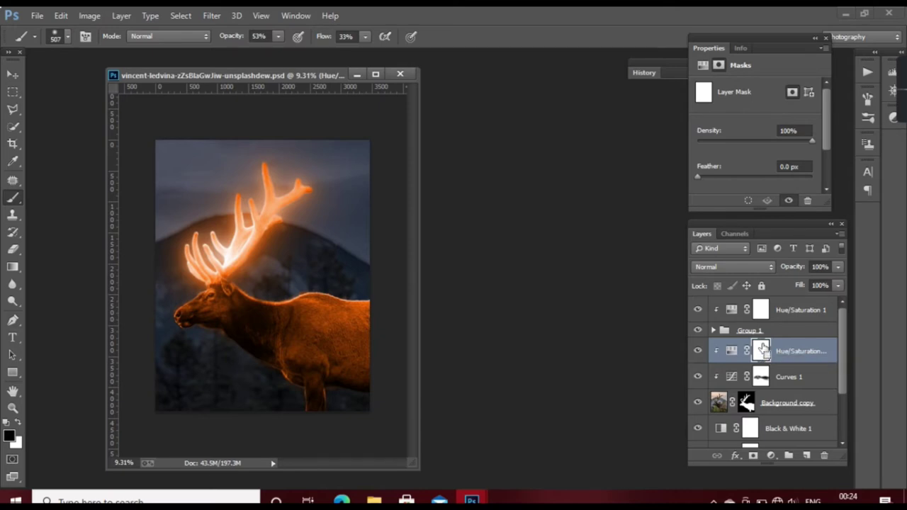
Invert the copy's mask to black and set a white brush at 44% opacity.
key("ctrl+i")
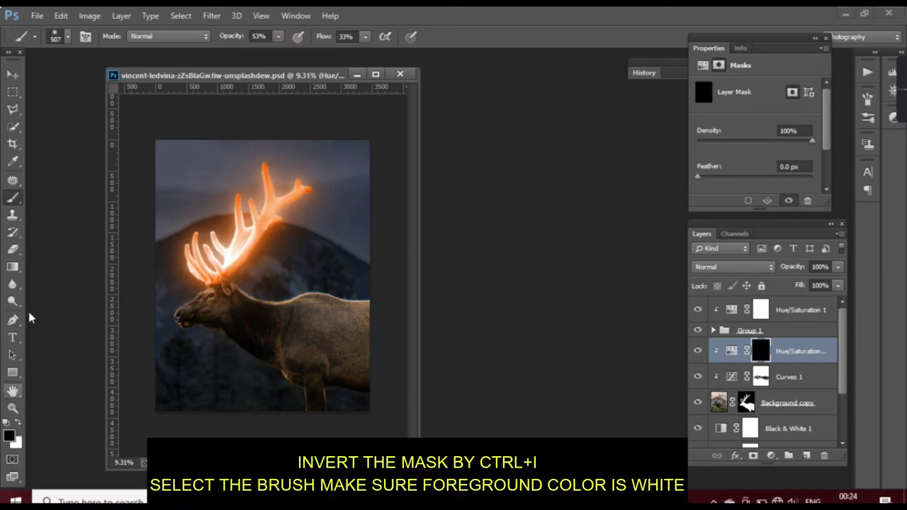
left_click(18, 423)
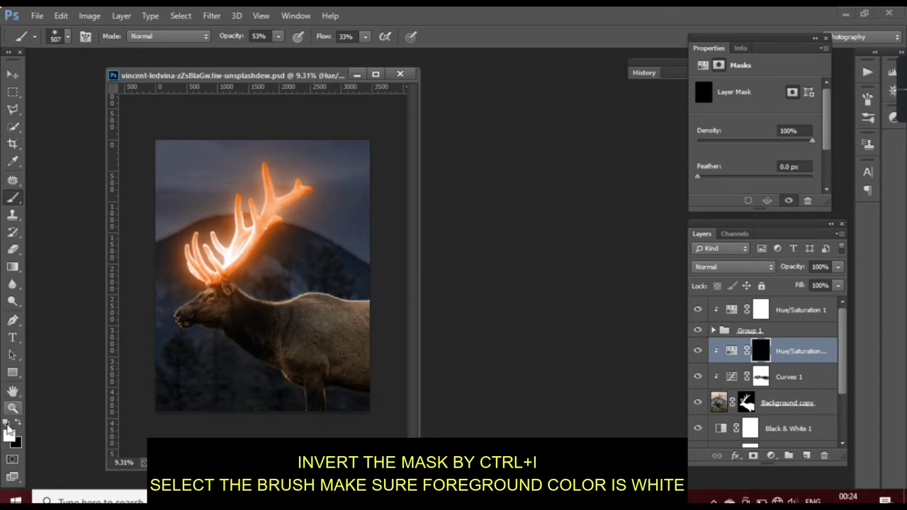
left_click(279, 36)
left_click_drag(277, 55, 273, 54)
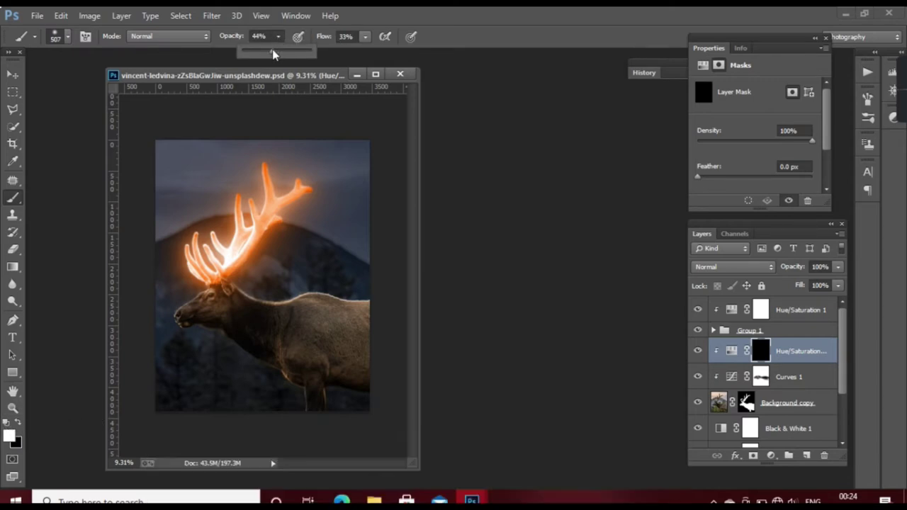
left_click(438, 241)
Paint the orange tint back faintly near the nose and antler base.
scroll(203, 324, "up", 2)
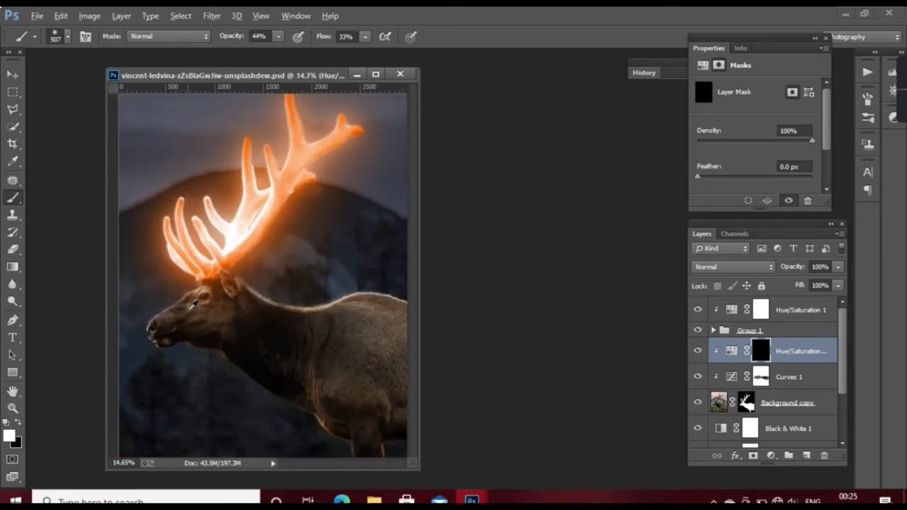
left_click_drag(155, 295, 154, 302)
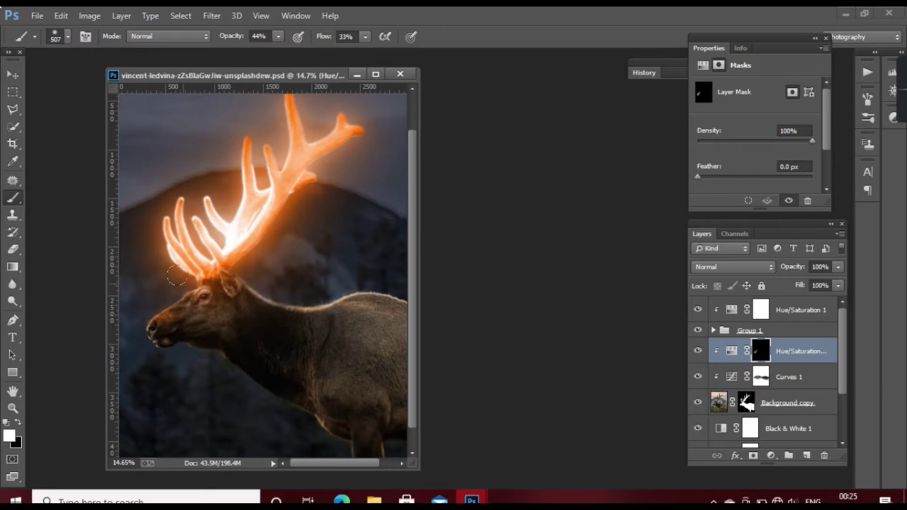
left_click_drag(177, 276, 178, 277)
key("x")
scroll(201, 287, "up", 1)
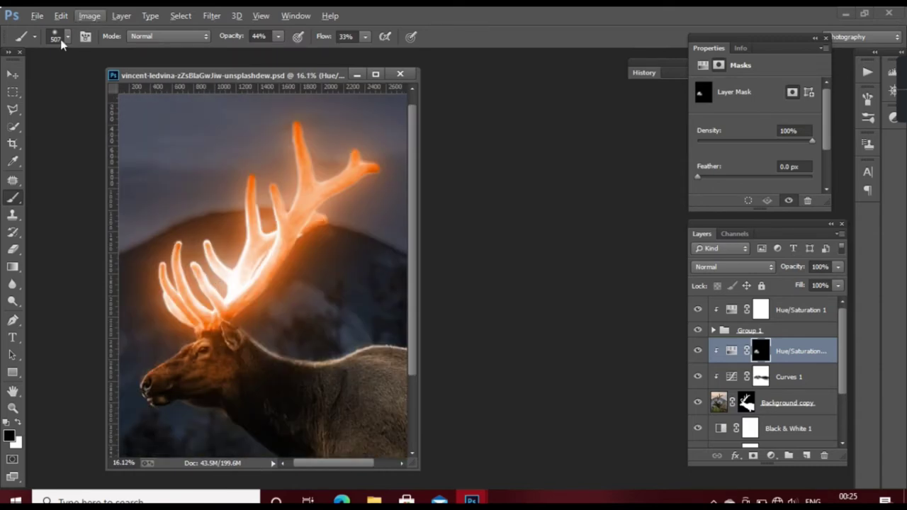
Set a white brush at 244 px for painting the mask.
left_click(68, 37)
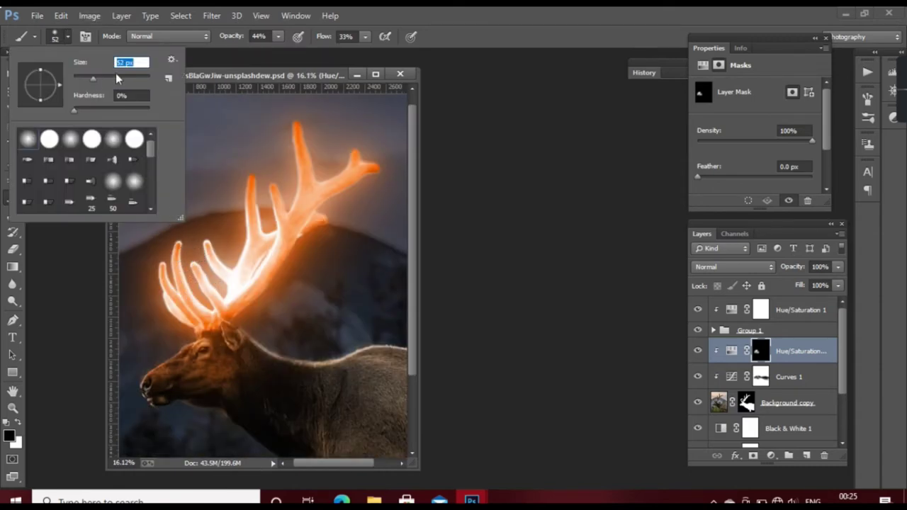
left_click_drag(119, 79, 123, 79)
key("Return")
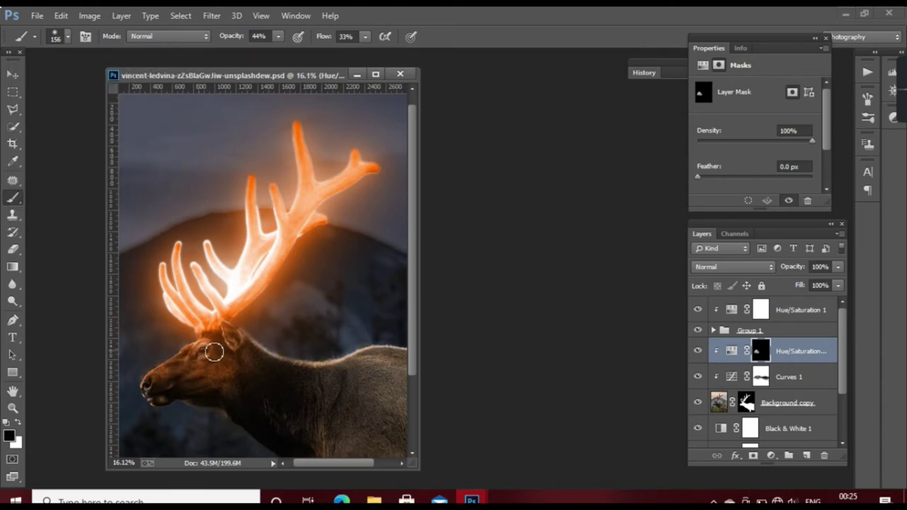
scroll(246, 355, "down", 1)
key("x")
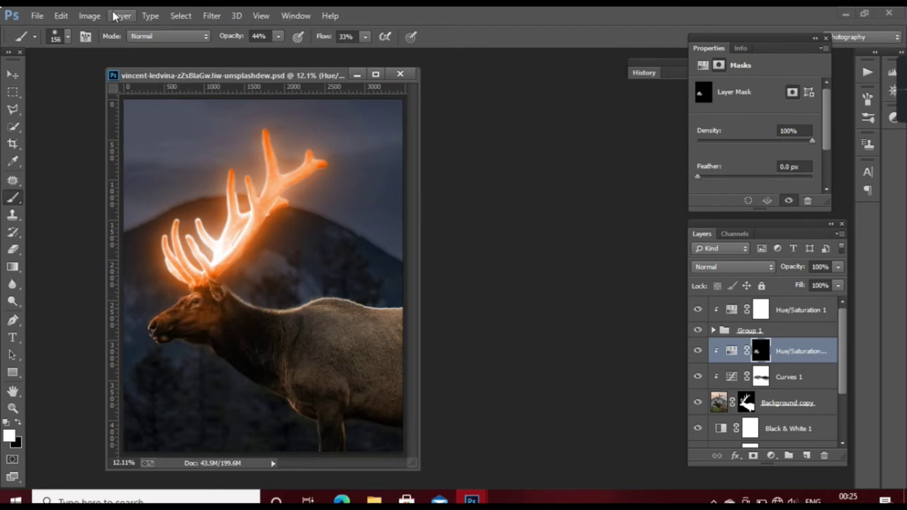
left_click(67, 36)
left_click_drag(120, 85, 139, 84)
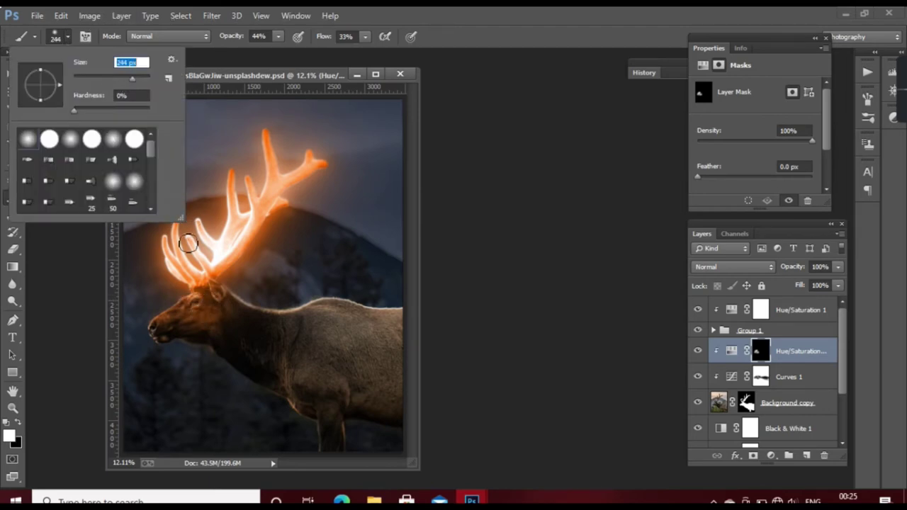
left_click(186, 302)
Reveal the orange glow over the elk's head, ear, neck and along its back.
left_click_drag(207, 295, 239, 299)
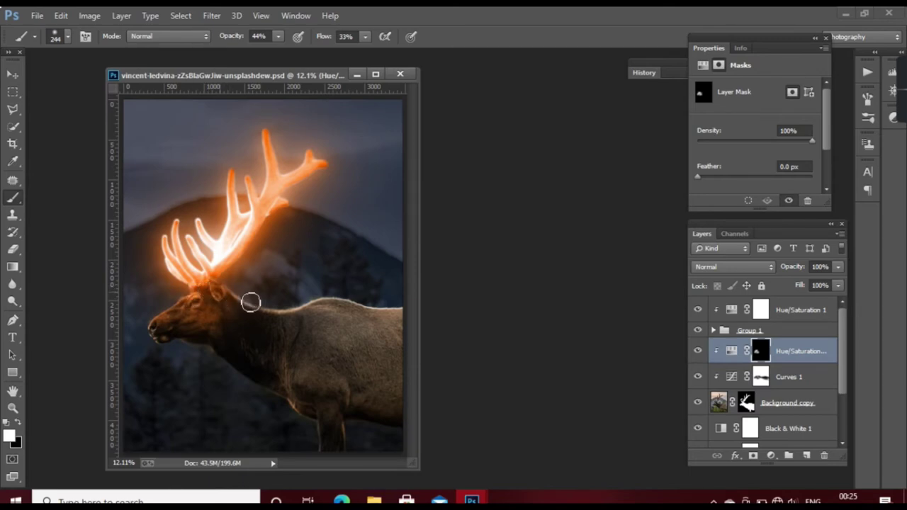
mouse_move(231, 292)
left_mouse_down()
mouse_move(290, 308)
mouse_move(229, 295)
mouse_move(269, 308)
mouse_move(304, 298)
mouse_move(229, 297)
mouse_move(303, 308)
mouse_move(338, 301)
left_mouse_up()
mouse_move(338, 301)
left_mouse_down()
mouse_move(298, 308)
mouse_move(345, 299)
left_mouse_up()
mouse_move(345, 299)
left_mouse_down()
mouse_move(303, 302)
mouse_move(337, 295)
mouse_move(399, 304)
mouse_move(229, 290)
mouse_move(209, 312)
mouse_move(158, 320)
mouse_move(213, 290)
mouse_move(192, 321)
mouse_move(223, 318)
mouse_move(217, 306)
mouse_move(244, 329)
left_mouse_up()
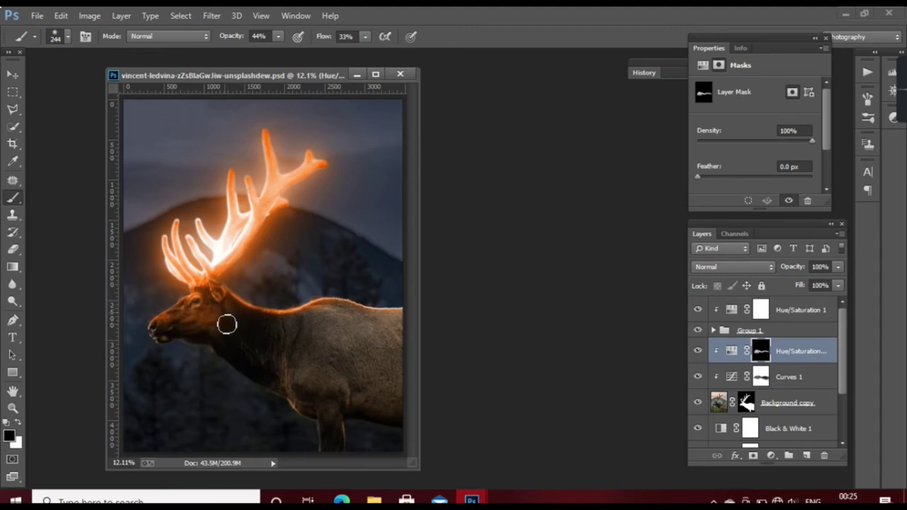
key("ctrl+minus")
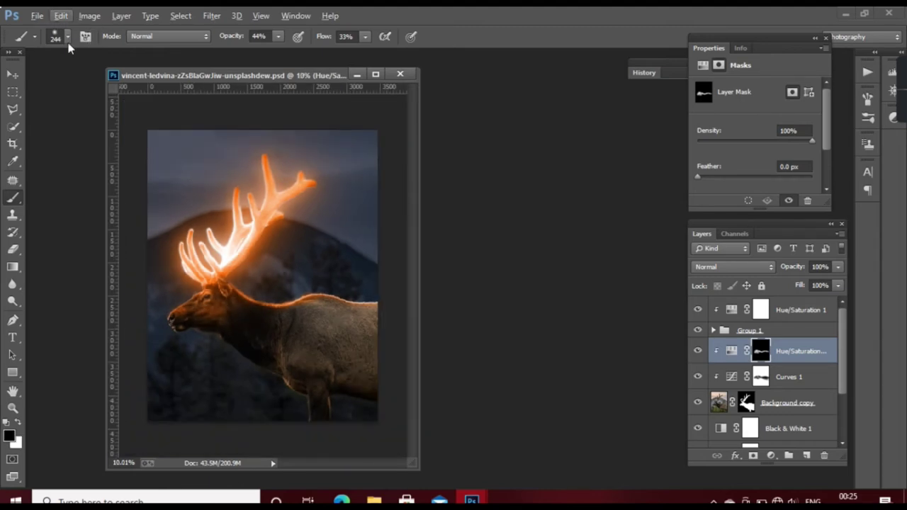
Enlarge the brush and paint the orange glow across more of the elk's body.
left_click(68, 36)
left_click_drag(127, 78, 146, 81)
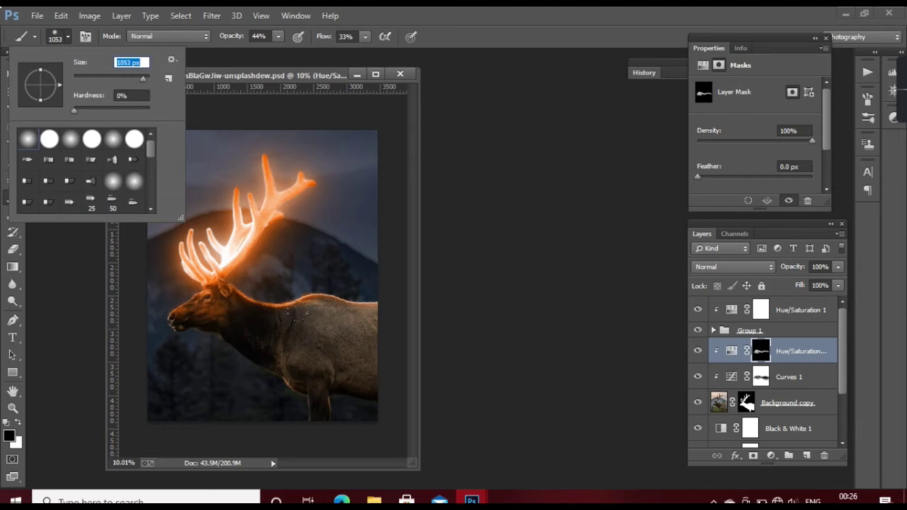
type("0")
key("Return")
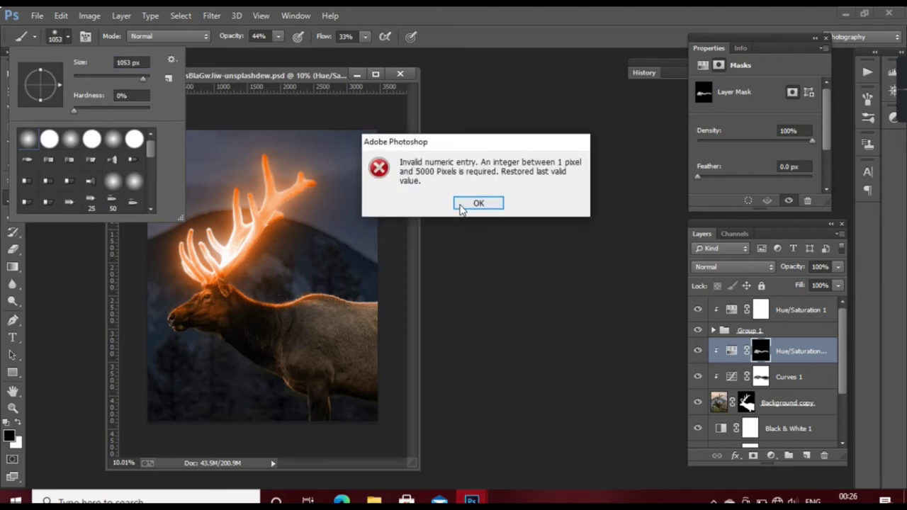
left_click(462, 205)
key("x")
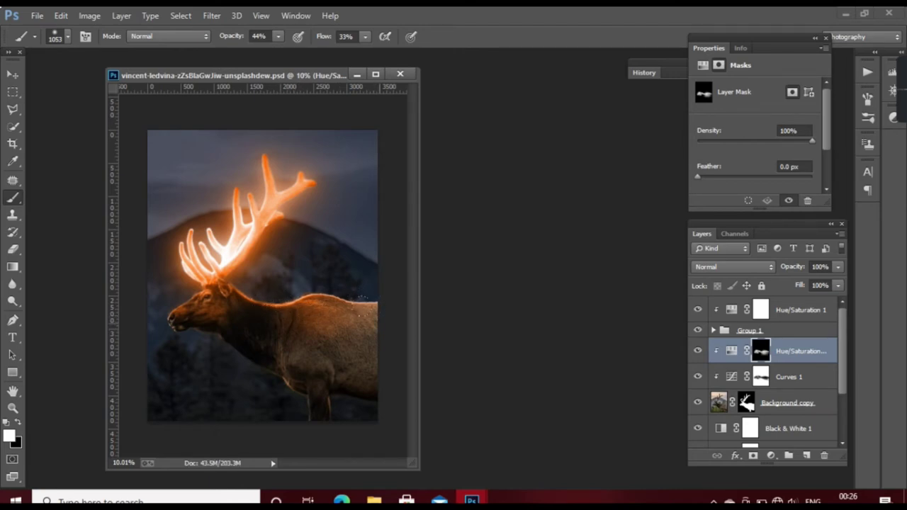
key("x")
key("x")
key("x")
key("x")
key("x")
key("x")
scroll(263, 277, "down", 2)
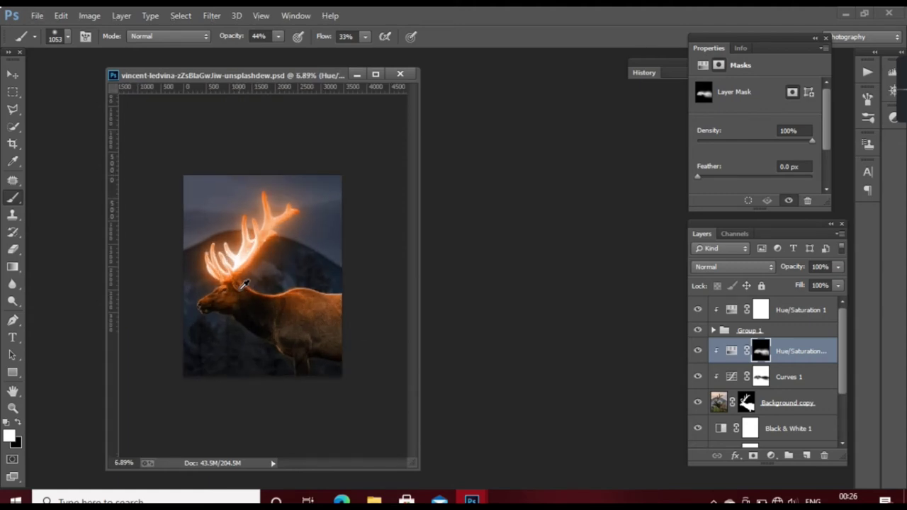
scroll(243, 284, "up", 4)
scroll(243, 284, "up", 1)
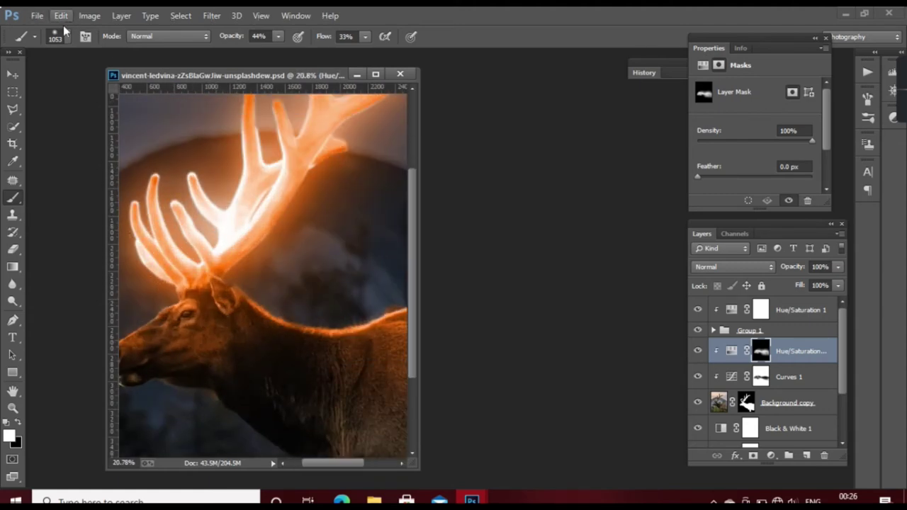
Refine the glow around the head with a 156 px brush, then fit the image on screen.
left_click(67, 36)
left_click(122, 80)
left_click_drag(122, 82, 124, 80)
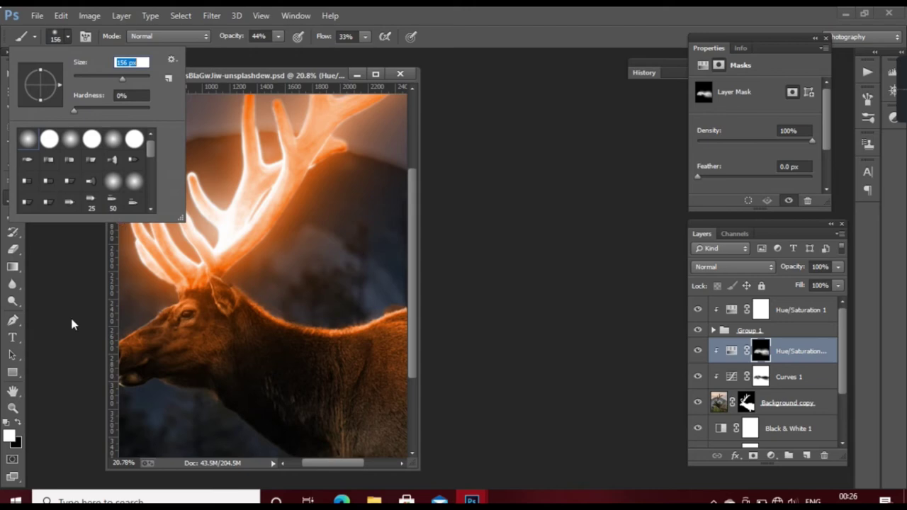
left_click(113, 333)
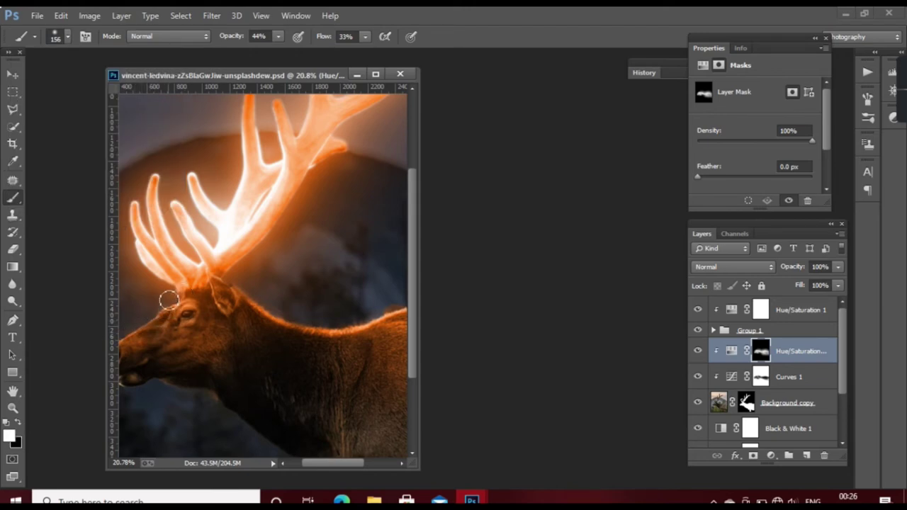
key("x")
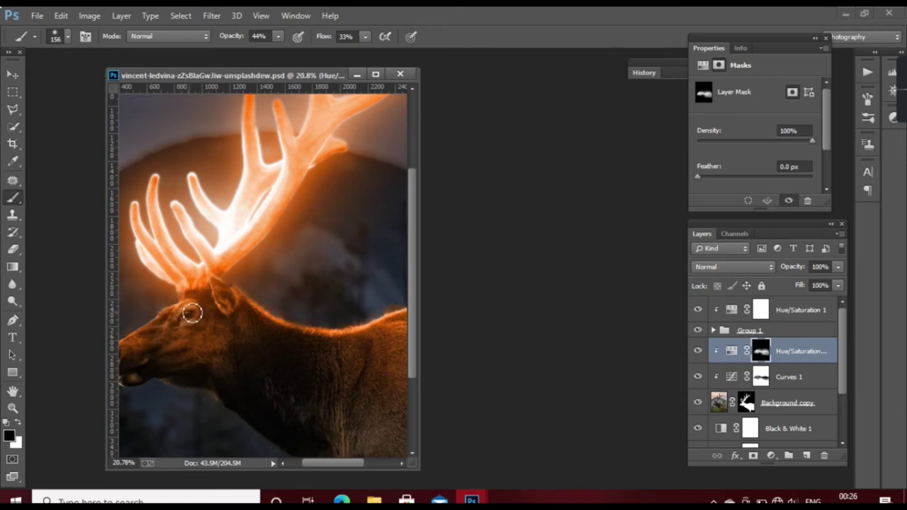
key("x")
key("x")
key("x")
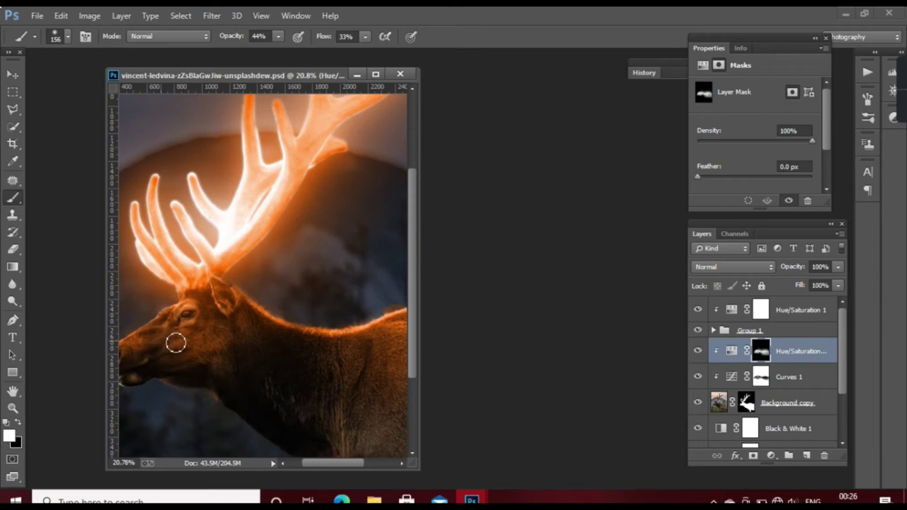
key("x")
key("x")
key("ctrl+0")
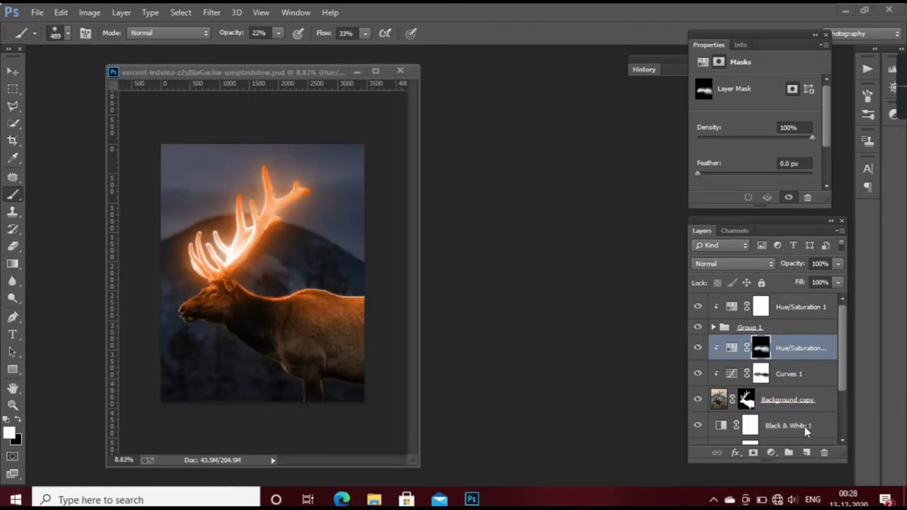
Add a Levels 2 adjustment and clip it to the Hue/Saturation copy below.
left_click(775, 454)
left_click(764, 244)
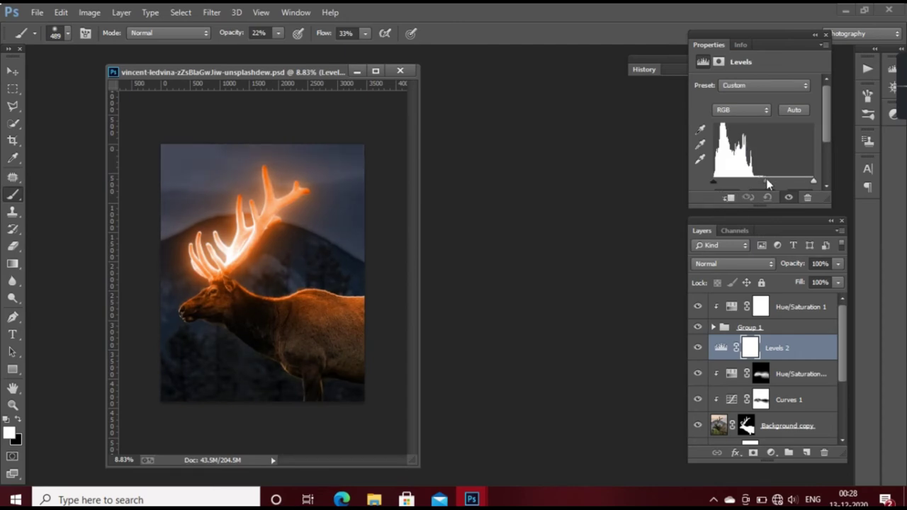
left_click_drag(767, 180, 772, 180)
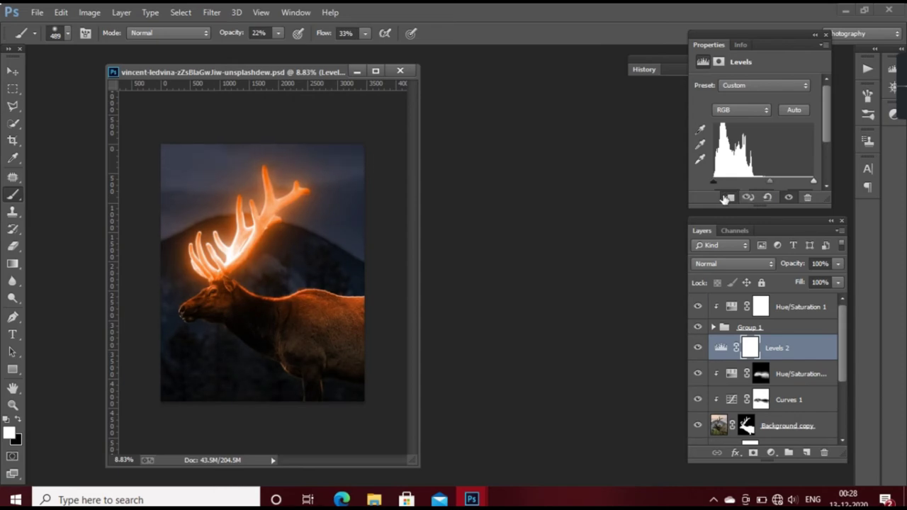
left_click(749, 197)
Tune the Levels black, midtone and white sliders to brighten the elk's body.
left_click_drag(771, 181, 770, 183)
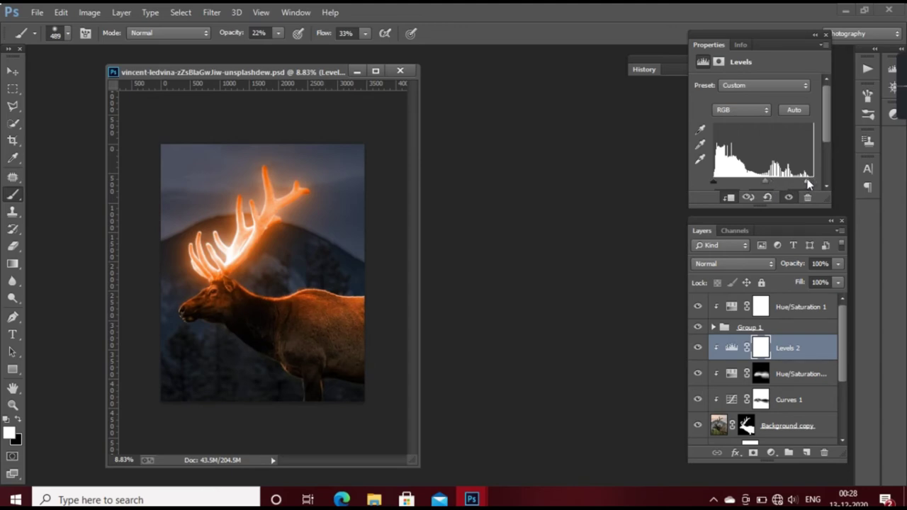
left_click_drag(805, 181, 796, 180)
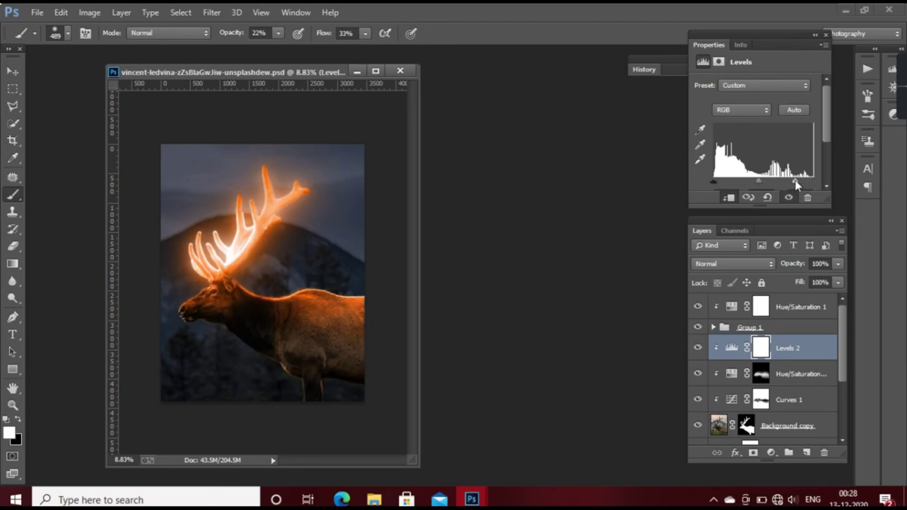
left_click_drag(791, 181, 797, 183)
left_click_drag(766, 181, 758, 181)
left_click_drag(798, 182, 802, 183)
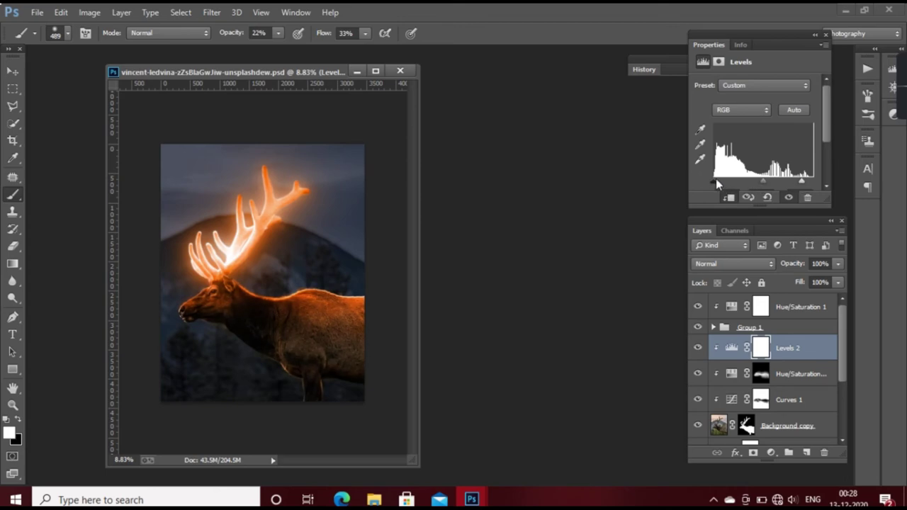
left_click_drag(720, 186, 714, 184)
scroll(694, 291, "down", 1, "alt")
Open the starry particle image 11097 from drive G:.
left_click(765, 306)
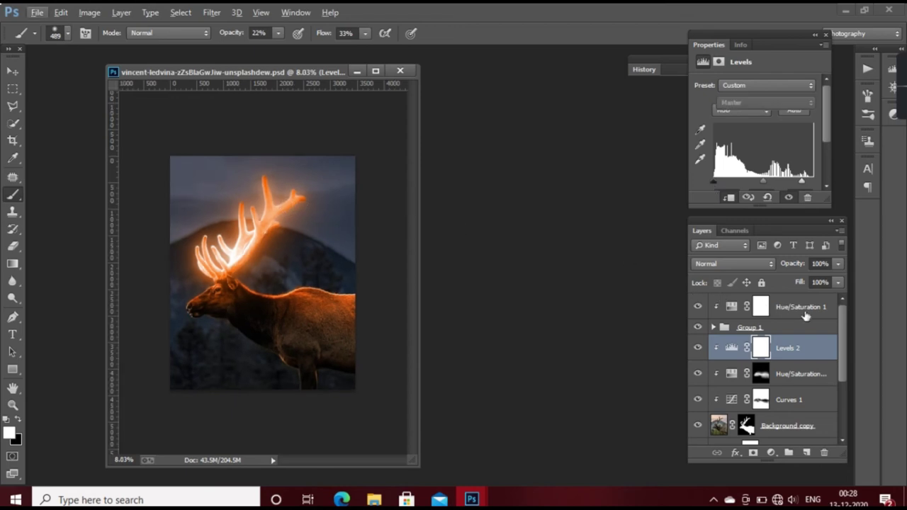
left_click(37, 12)
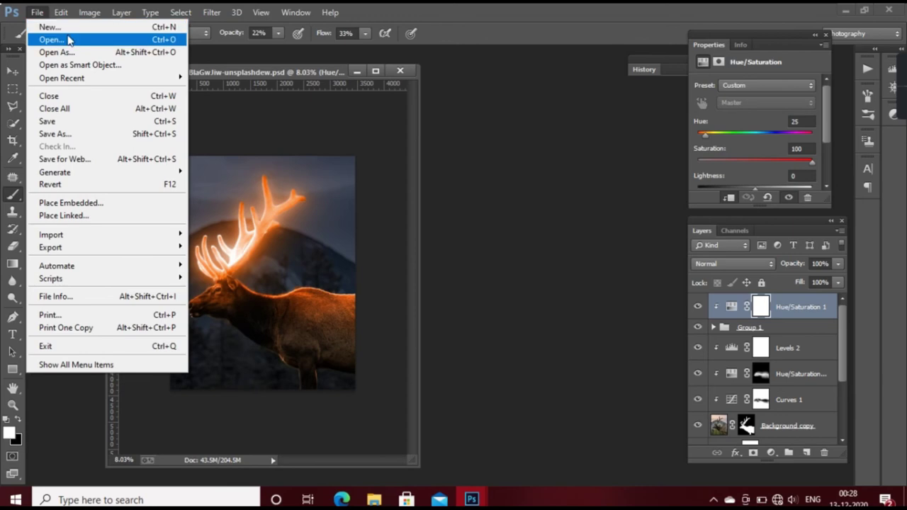
left_click(332, 346)
key("ctrl+o")
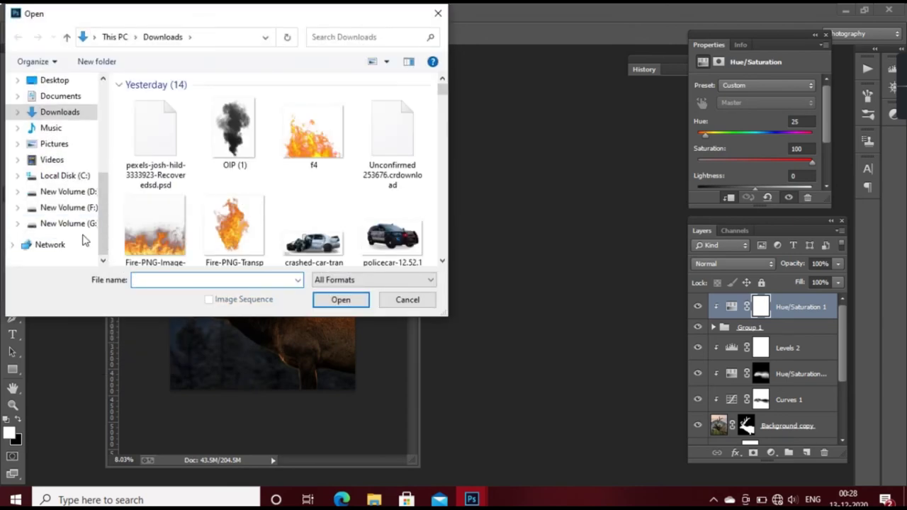
left_click(82, 224)
scroll(429, 229, "down", 3)
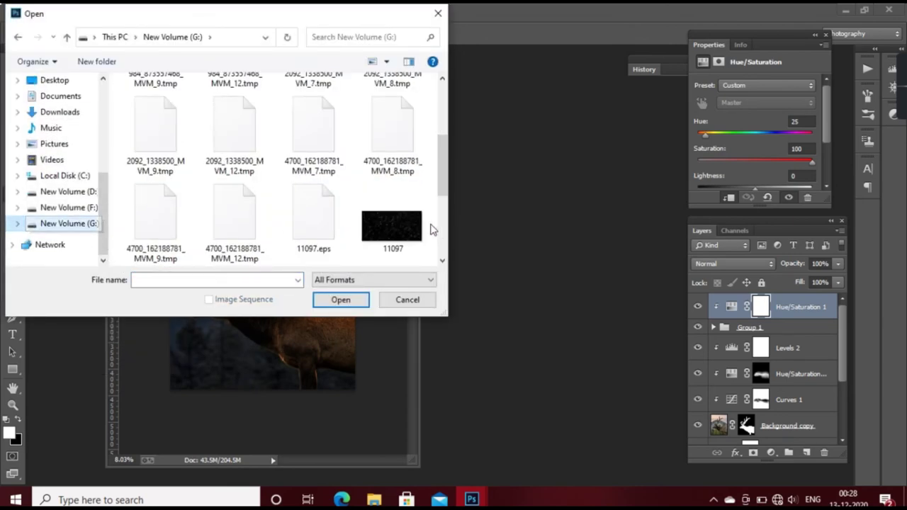
double_click(393, 234)
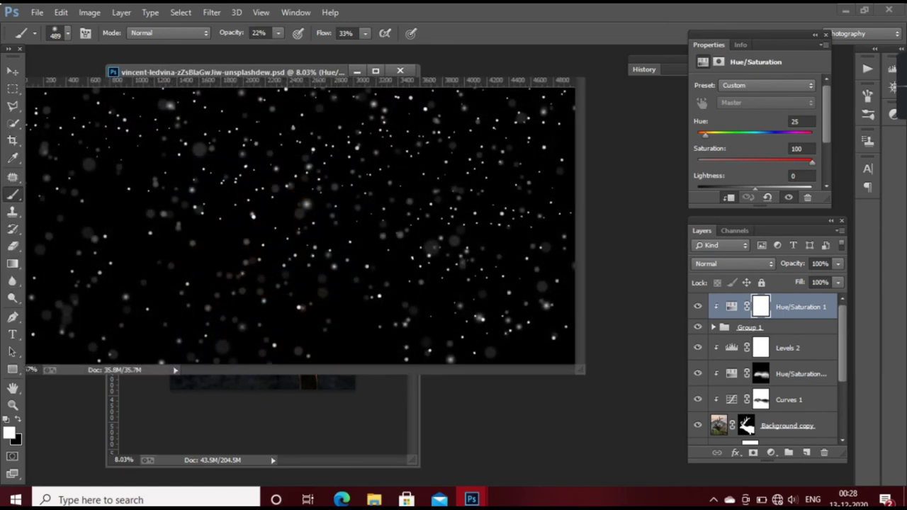
Drag the stars into the elk document as Layer 2, close the source, and release its clipping mask.
left_click(12, 76)
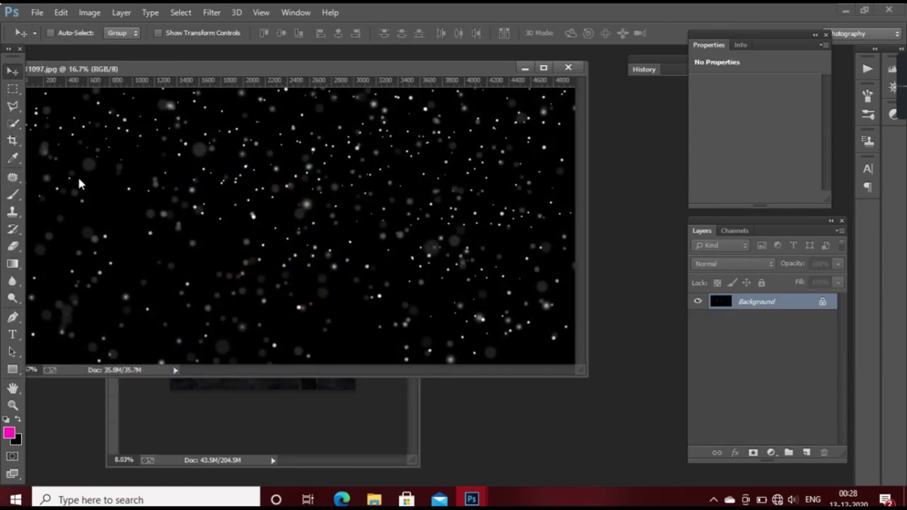
left_click_drag(213, 69, 255, 242)
left_click_drag(189, 317, 271, 236)
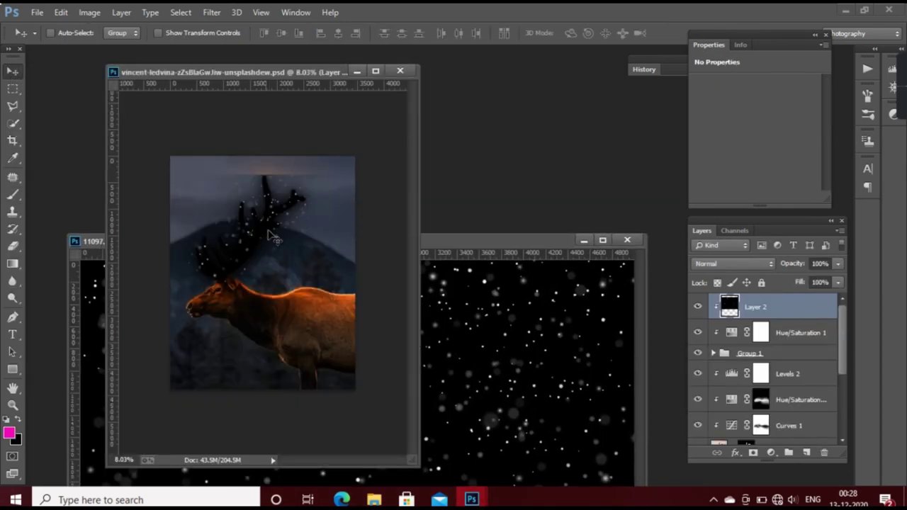
left_click(627, 241)
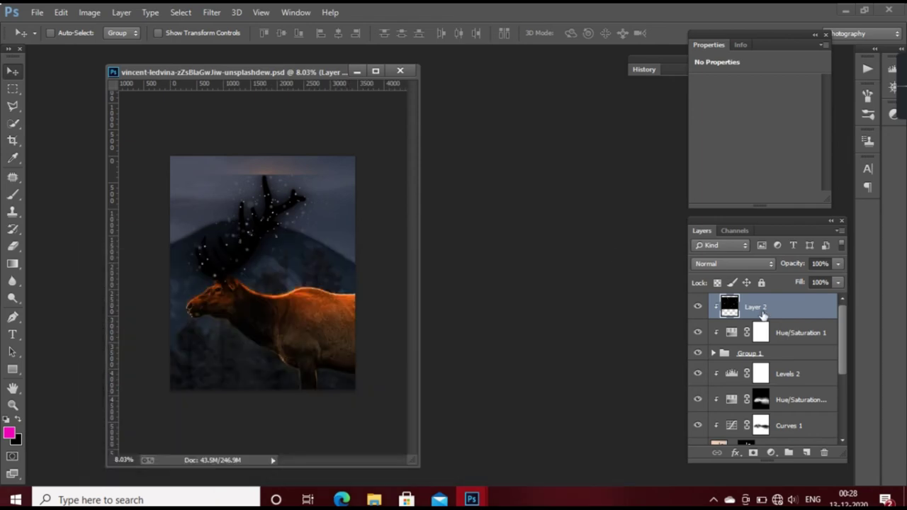
right_click(764, 315)
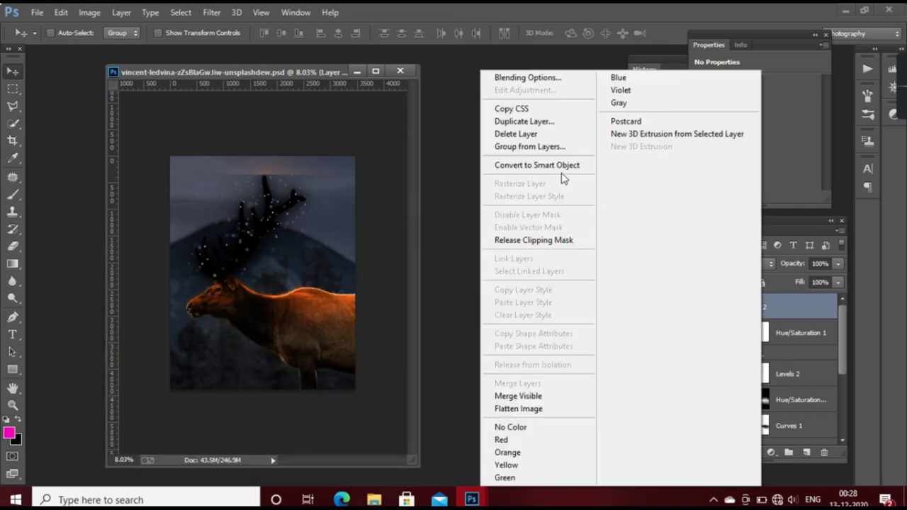
left_click(551, 242)
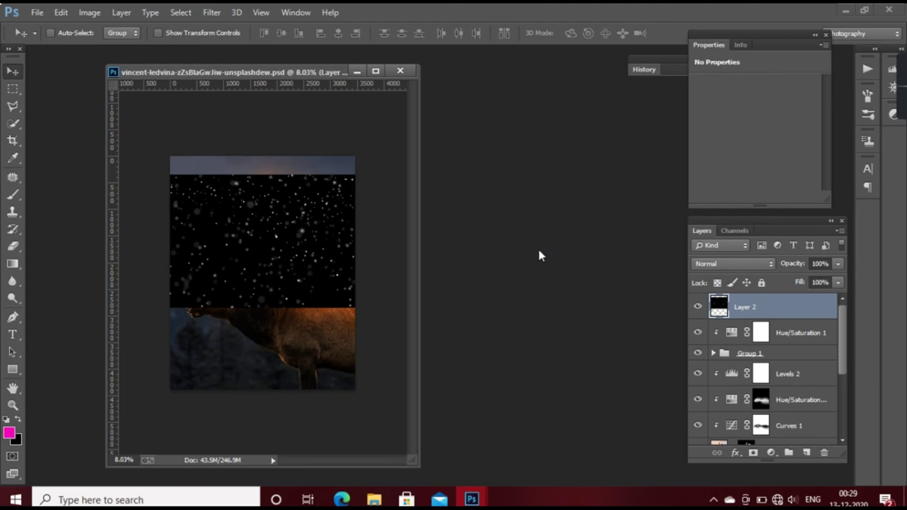
Scale Layer 2 to about 43% by 34% and rotate it −50° over the antlers.
key("ctrl+t")
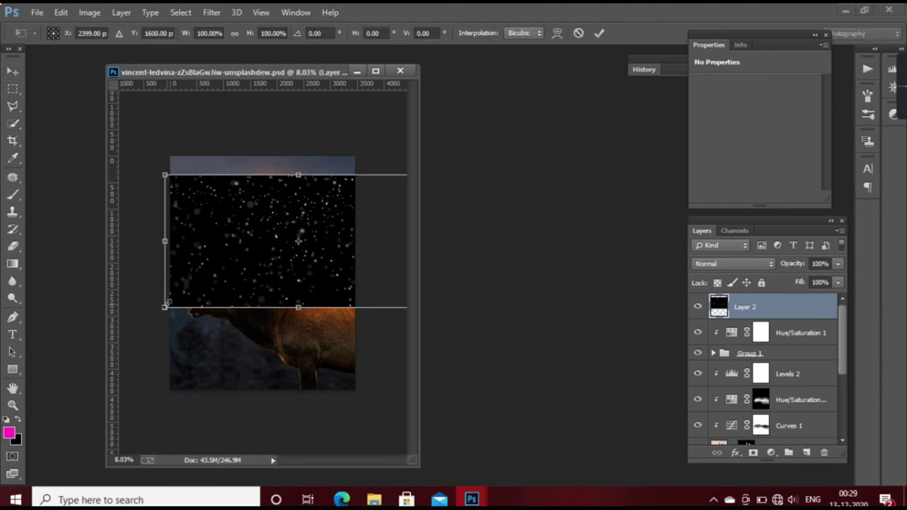
left_click_drag(165, 307, 318, 236)
left_click_drag(375, 206, 257, 271)
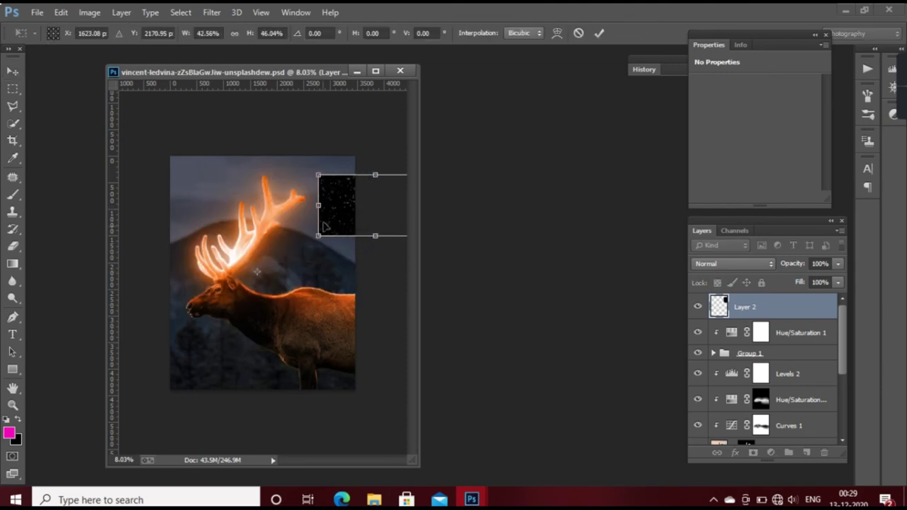
mouse_move(324, 227)
left_mouse_down()
mouse_move(238, 301)
mouse_move(250, 234)
mouse_move(262, 252)
mouse_move(241, 242)
left_mouse_up()
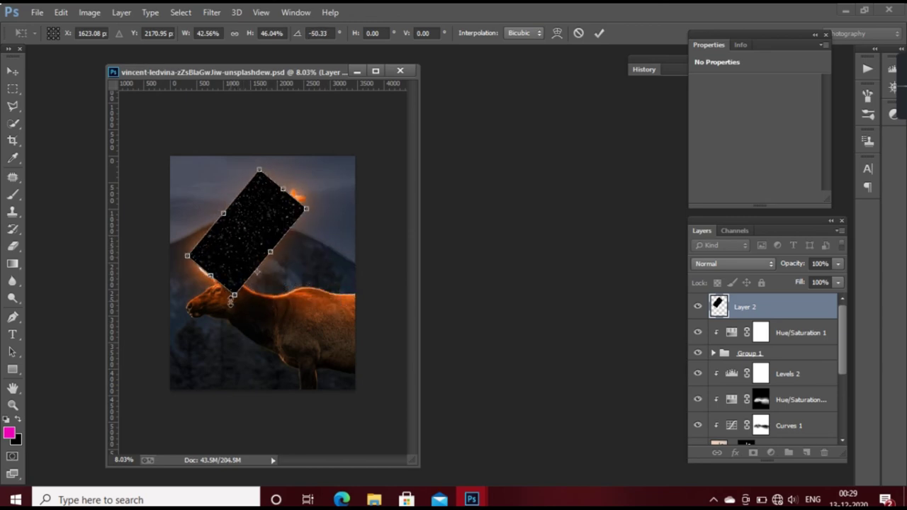
left_click_drag(234, 296, 225, 261)
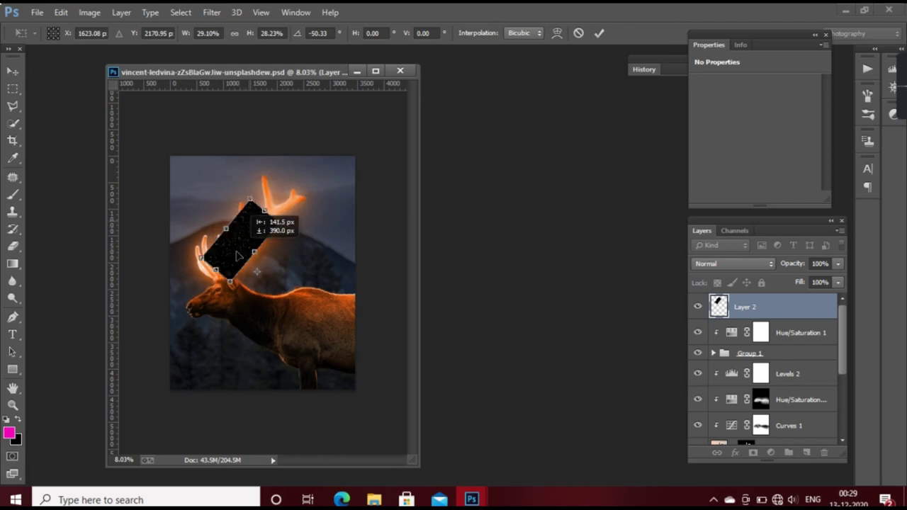
left_click_drag(264, 229, 297, 199)
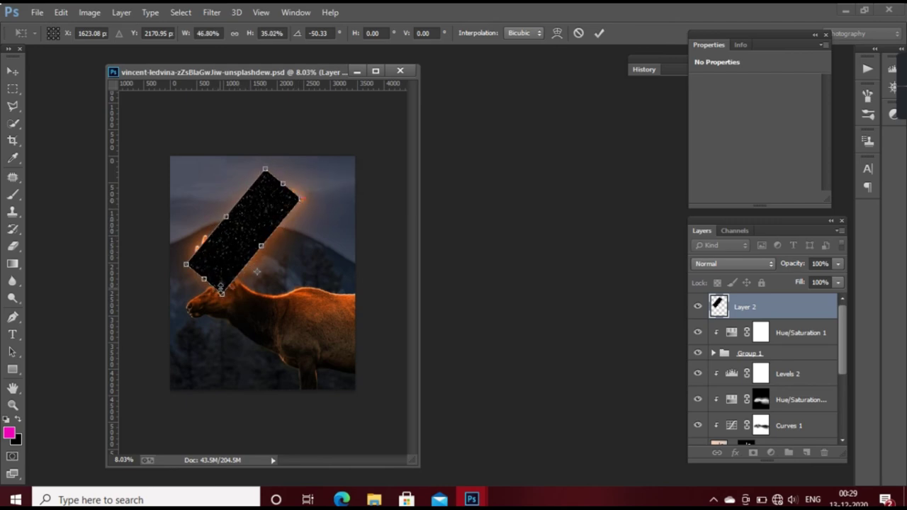
mouse_move(220, 288)
left_mouse_down()
mouse_move(266, 250)
mouse_move(260, 242)
left_mouse_up()
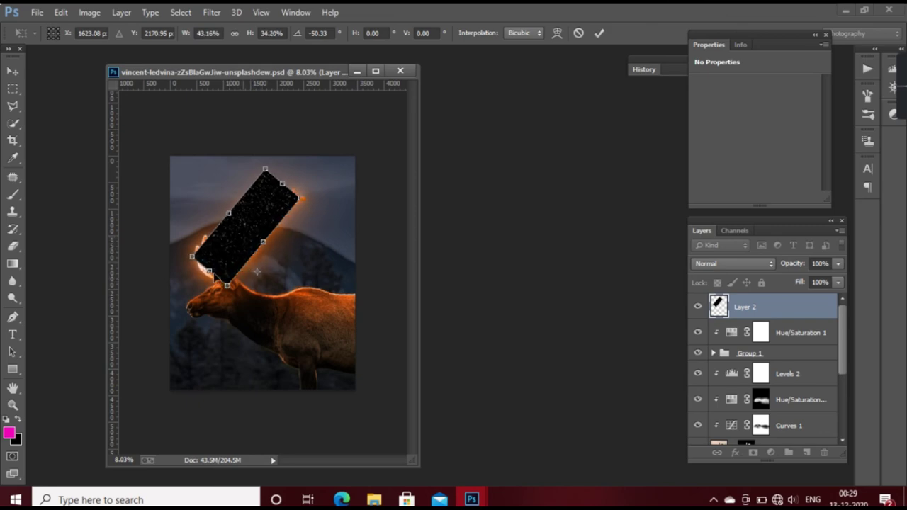
left_click(599, 32)
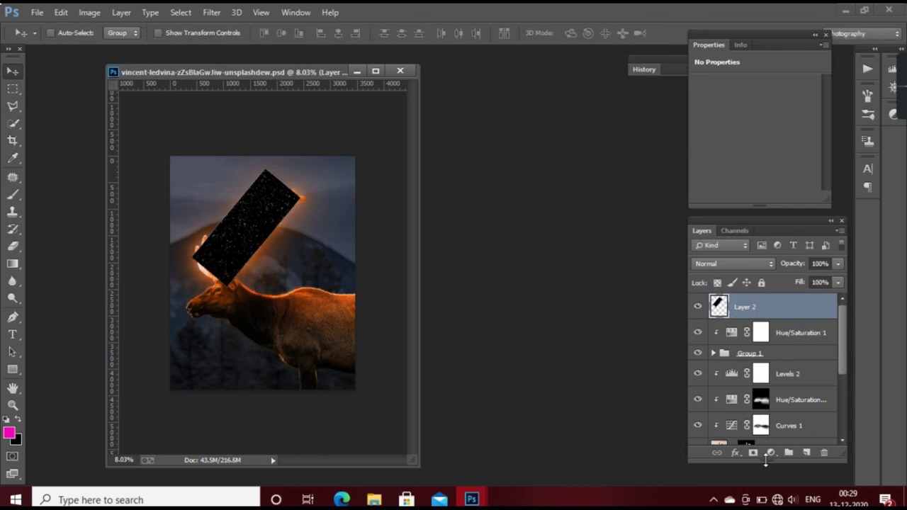
Add an inverted black layer mask to the star layer and set a white brush to about 75% opacity.
left_click(753, 453)
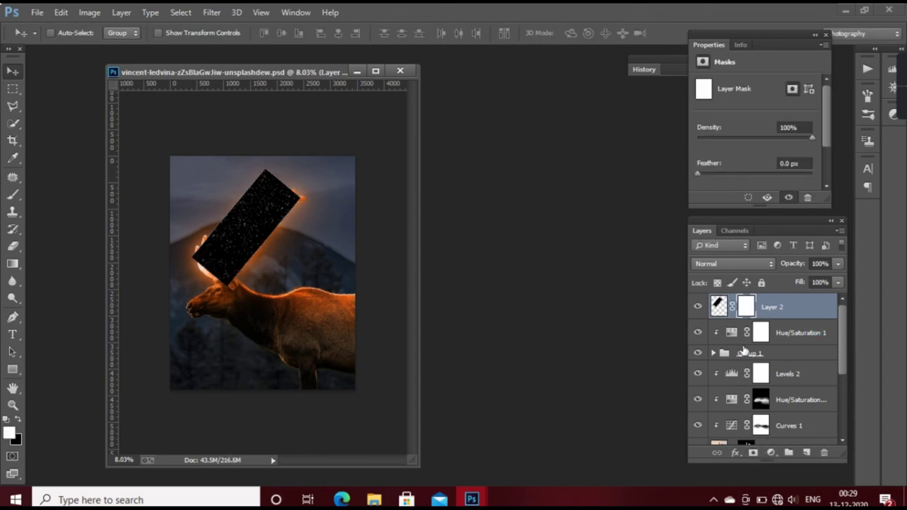
key("ctrl+i")
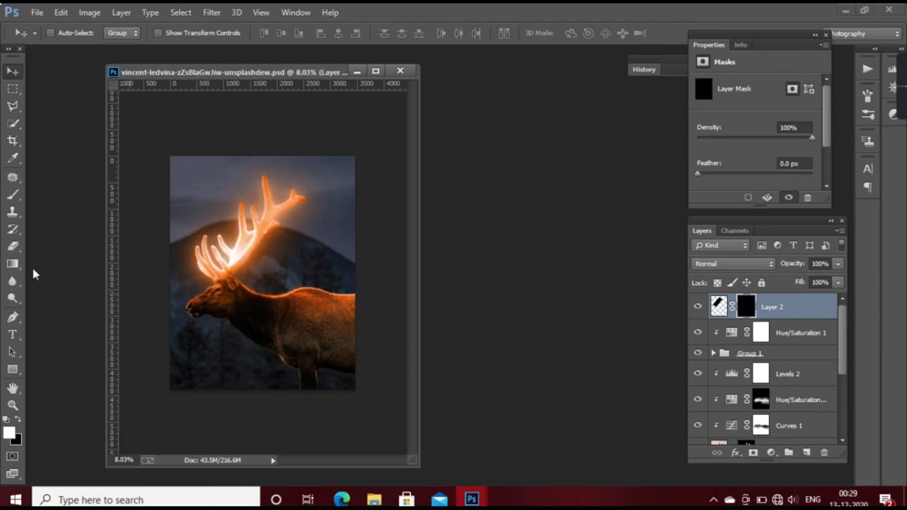
left_click(13, 194)
scroll(192, 218, "up", 1)
scroll(191, 218, "up", 2)
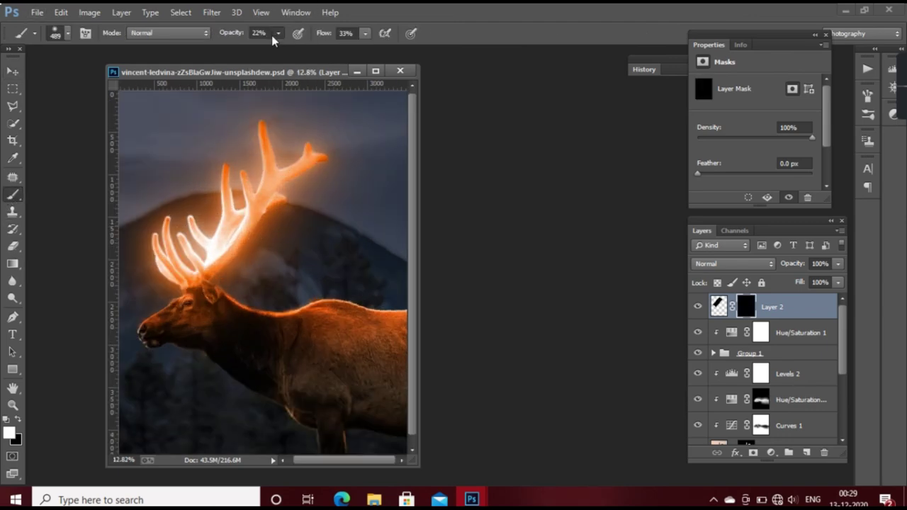
left_click_drag(278, 33, 310, 50)
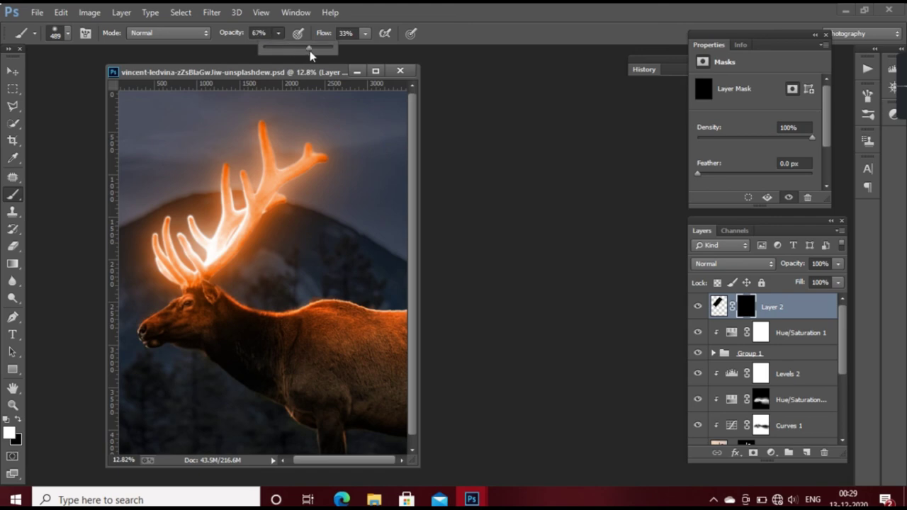
left_click(207, 216)
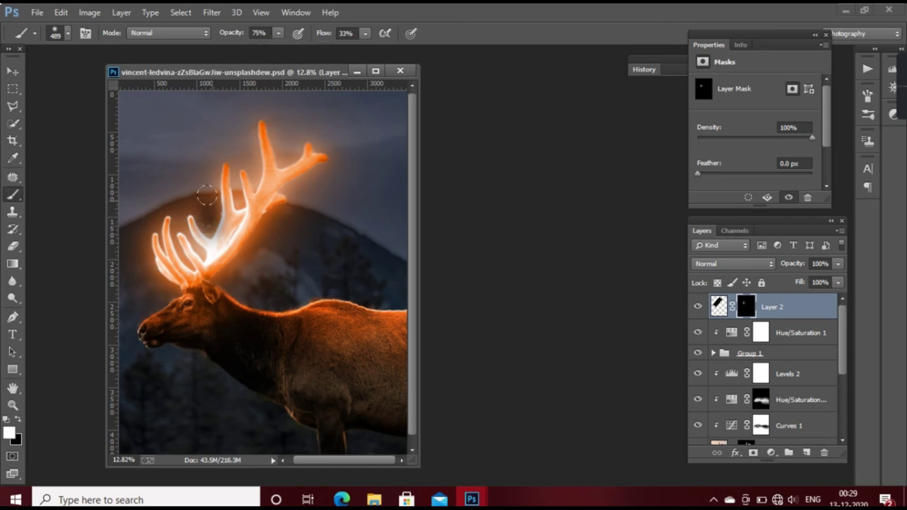
Set the star layer's blend mode to Screen and re-target its mask.
left_click(719, 305)
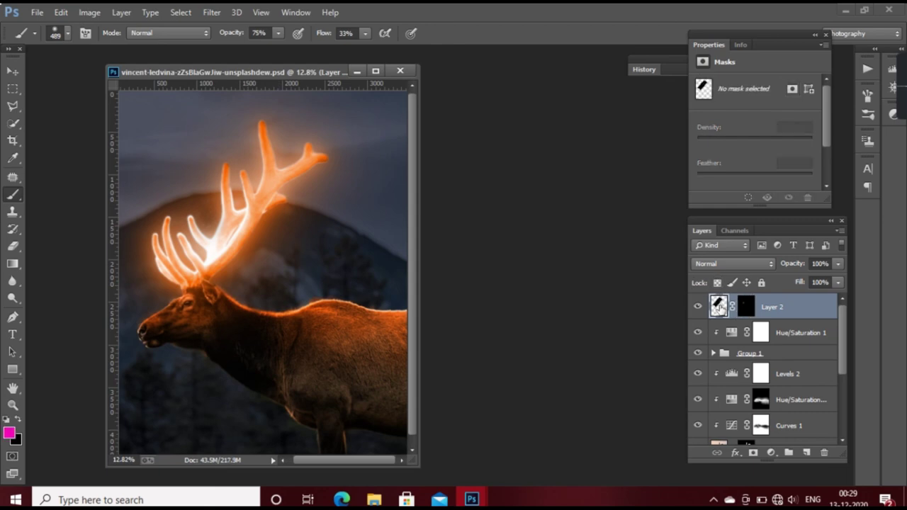
left_click(741, 265)
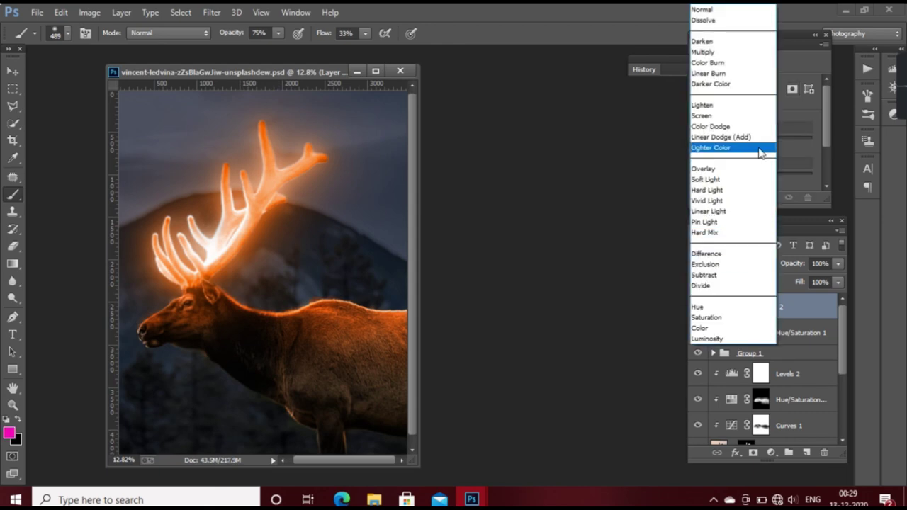
left_click(723, 111)
left_click(746, 306)
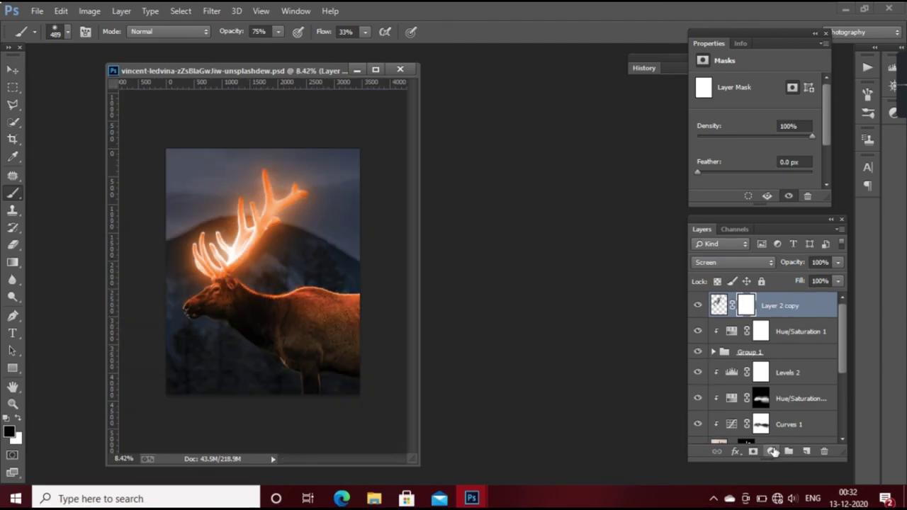
Show the new fill or adjustment layer menu above Layer 2 copy.
left_click(772, 451)
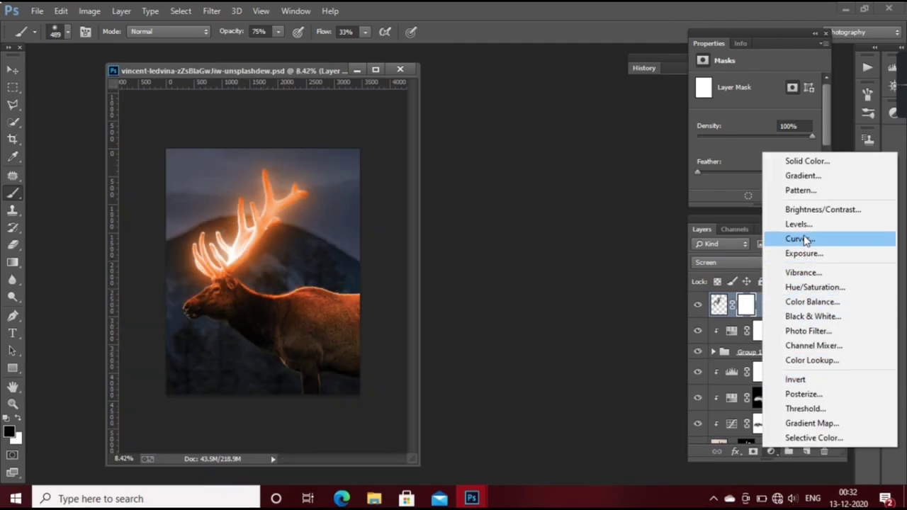